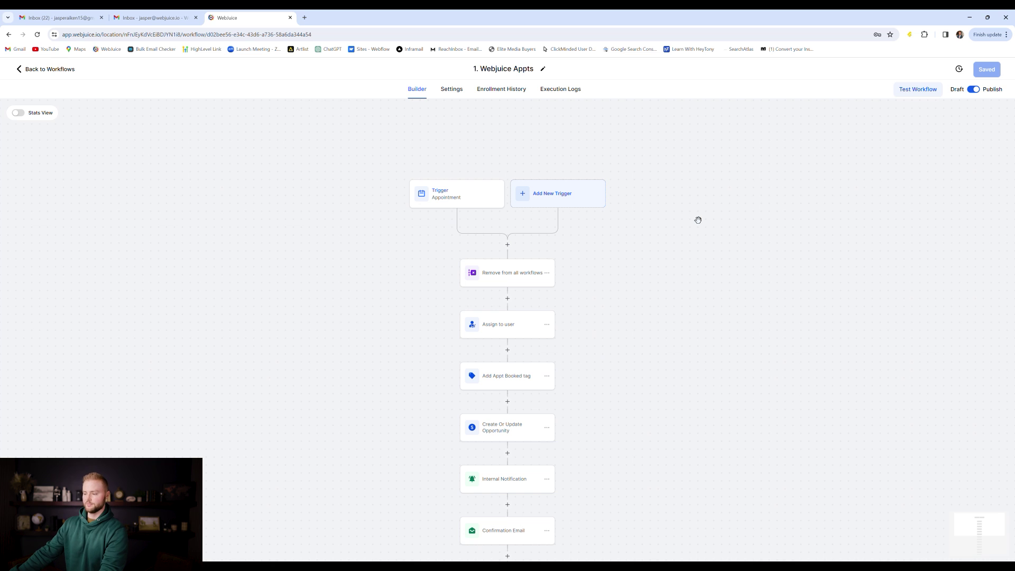
Step: Show the 1. Webjuice Appts trigger: Appointment Status, filtered to confirmed WebJuice Consultations appointments
click(475, 197)
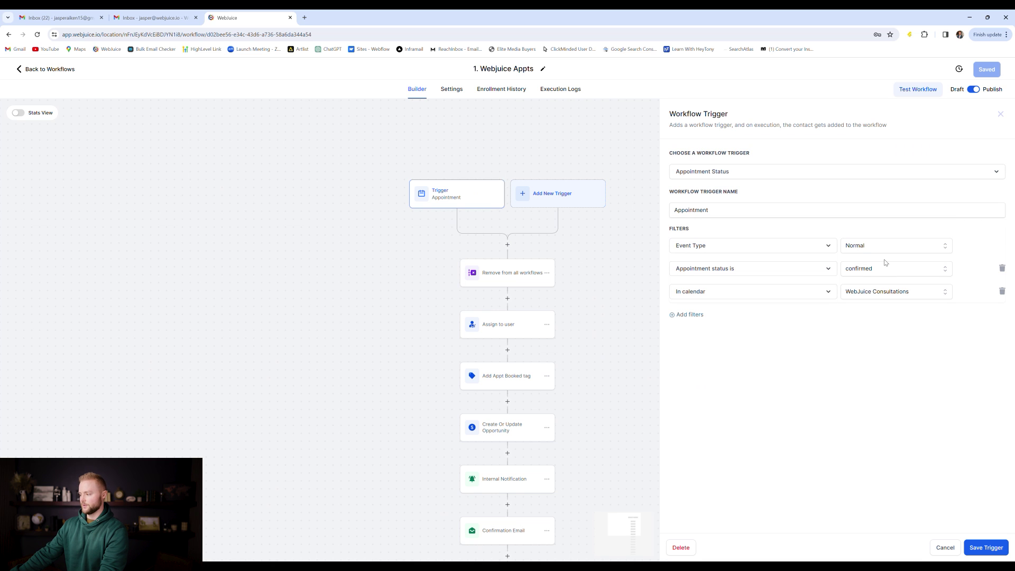
Step: Close the trigger settings and review the Remove from all workflows and Assign to user steps
click(945, 549)
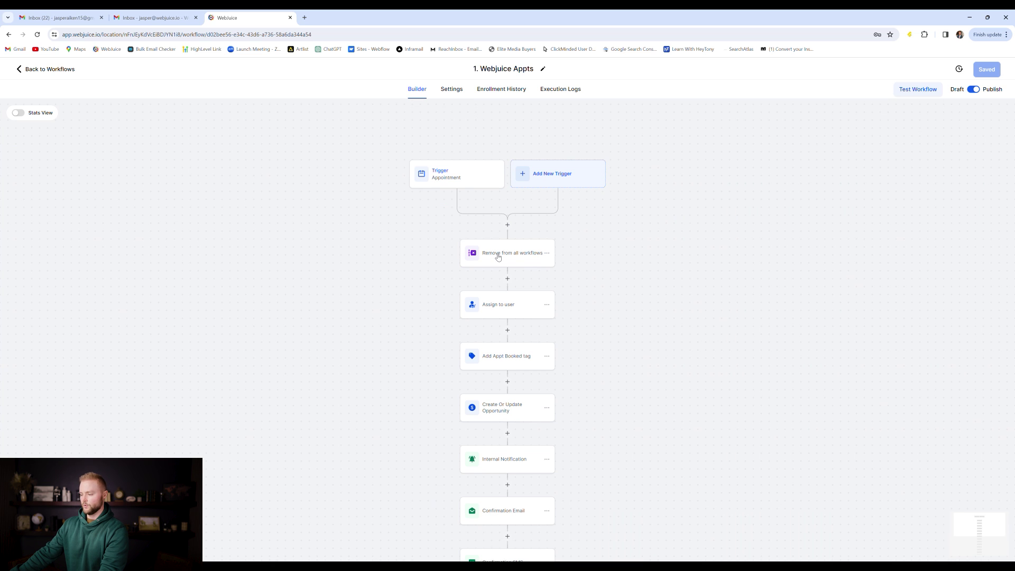
click(497, 255)
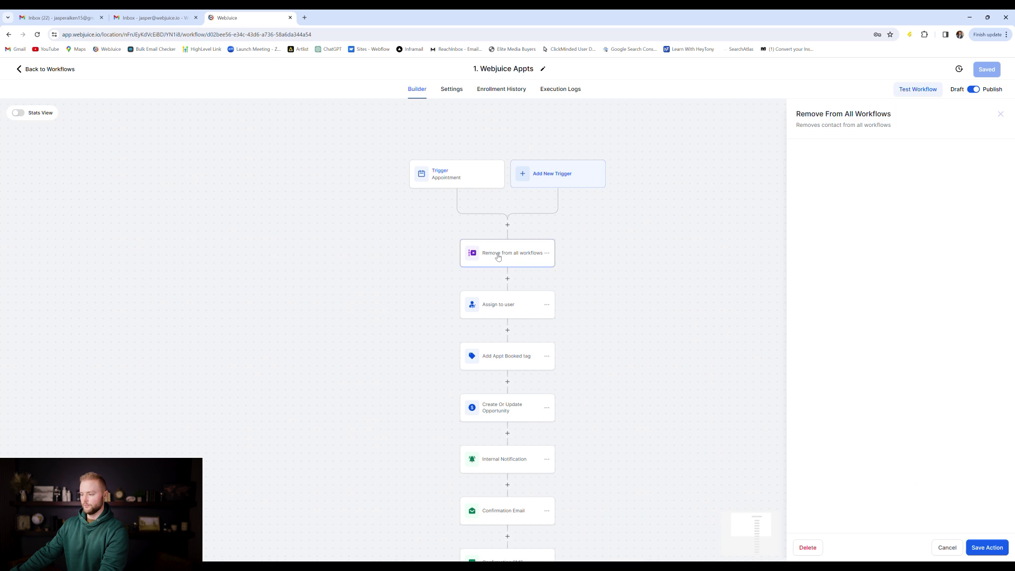
click(944, 550)
click(516, 311)
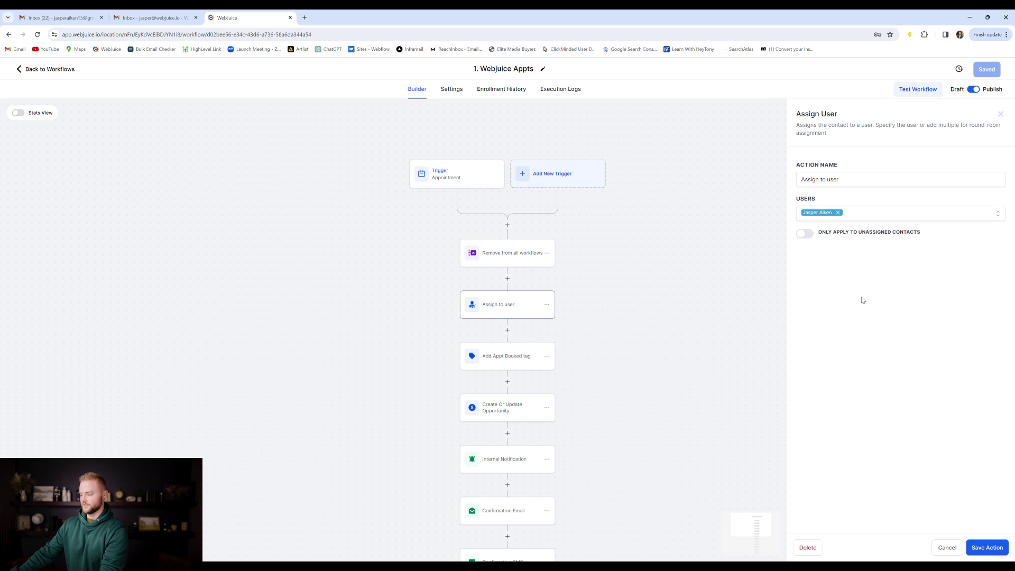
click(948, 547)
Step: Review the Add Appt Booked tag step and the Create Or Update Opportunity step
scroll(668, 328, down, 1)
click(508, 320)
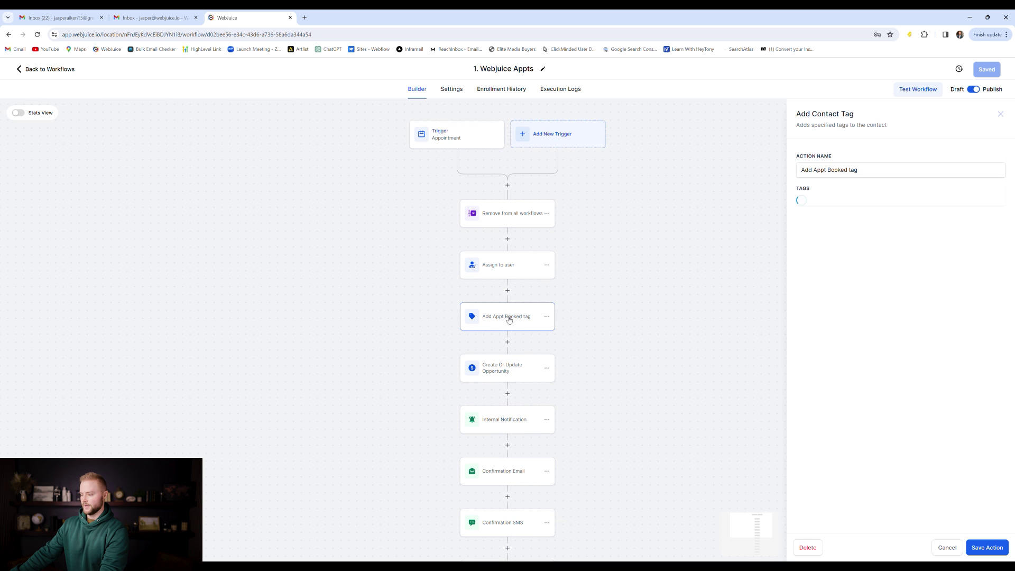
click(954, 547)
scroll(632, 294, down, 1)
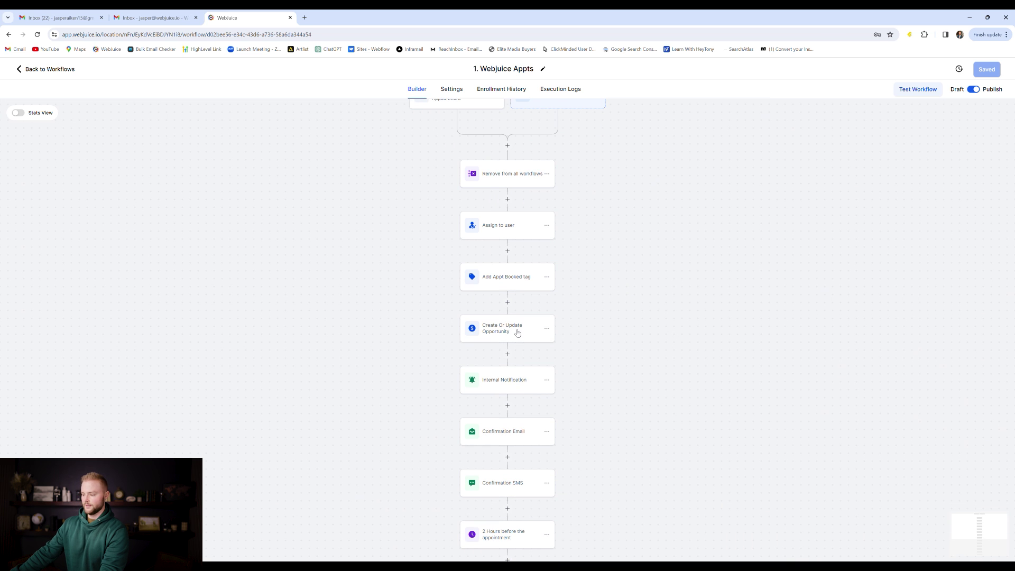
click(516, 331)
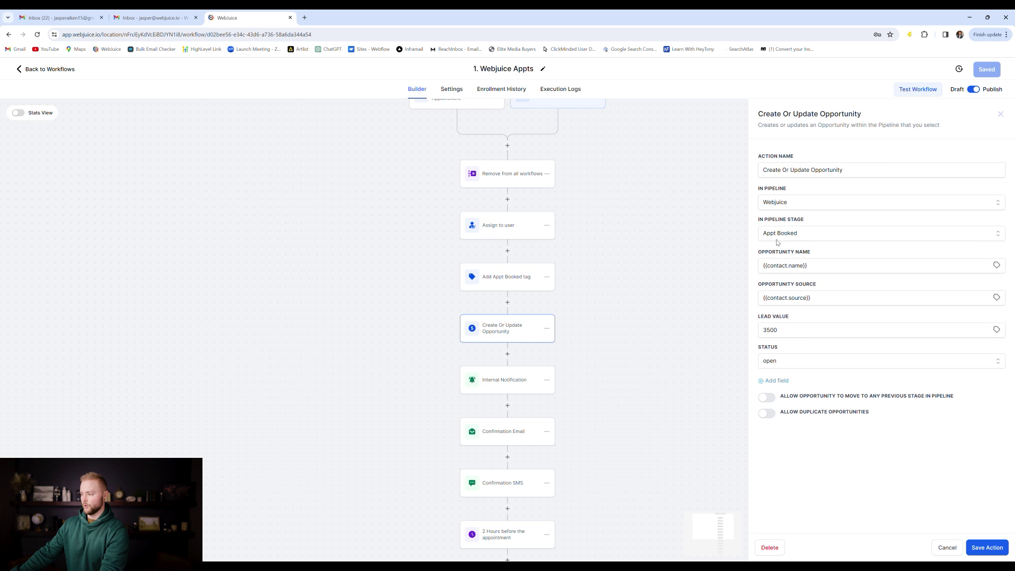
click(947, 548)
Step: Review Internal Notification, Confirmation Email and Confirmation SMS, ending on the 2-hours-before wait
scroll(649, 263, down, 3)
click(514, 286)
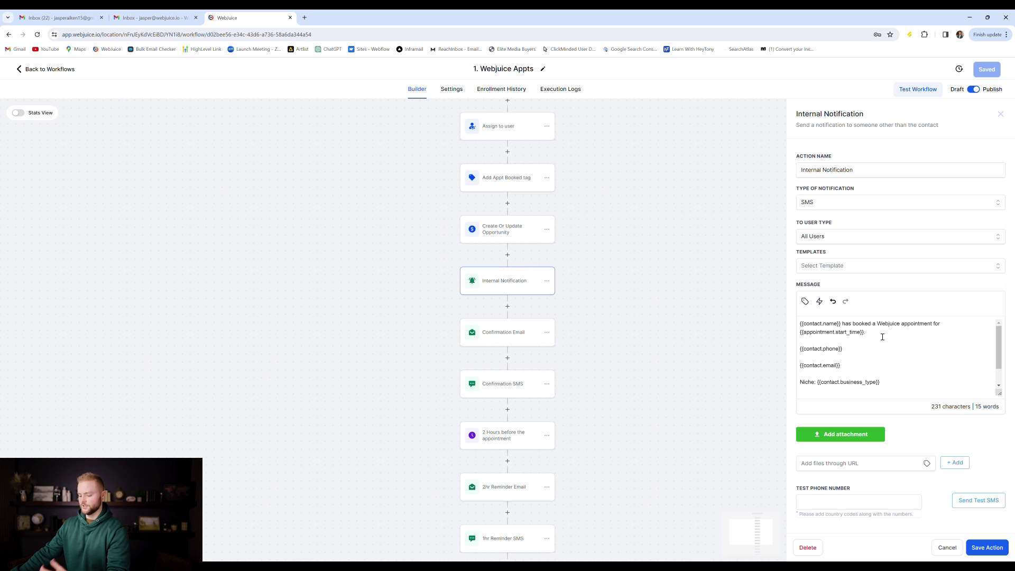
click(511, 335)
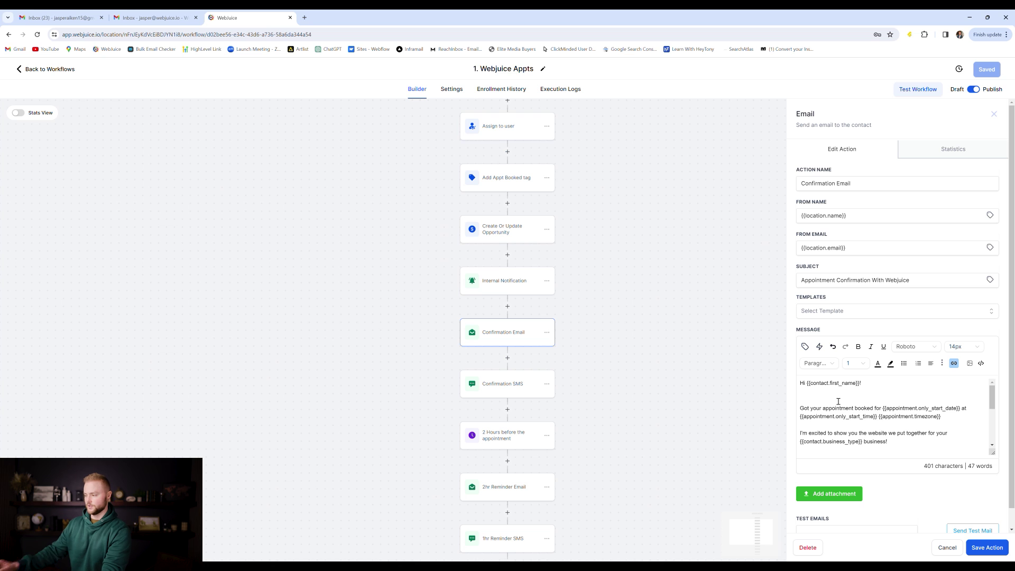
click(526, 387)
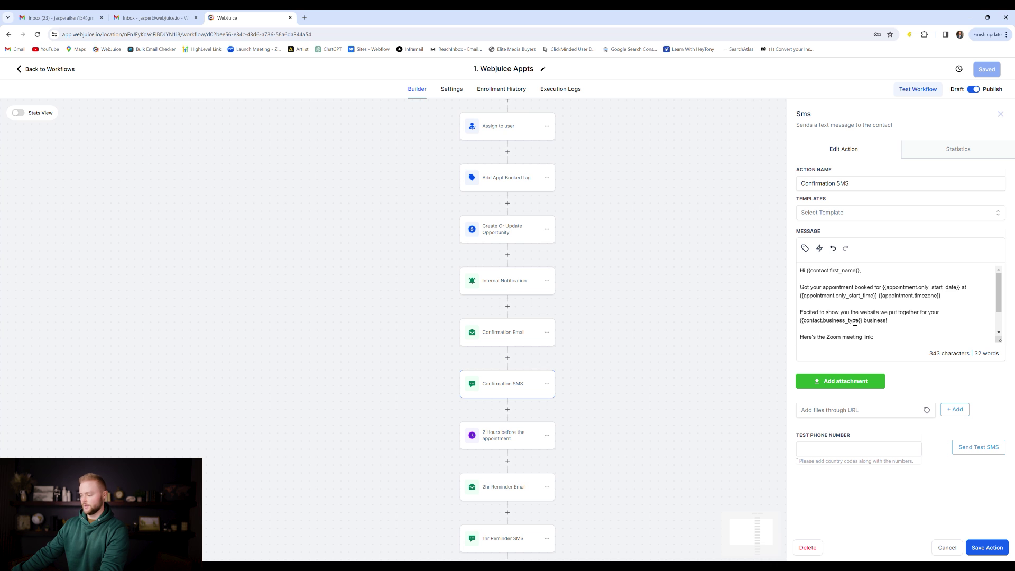
scroll(609, 345, down, 1)
scroll(609, 346, down, 3)
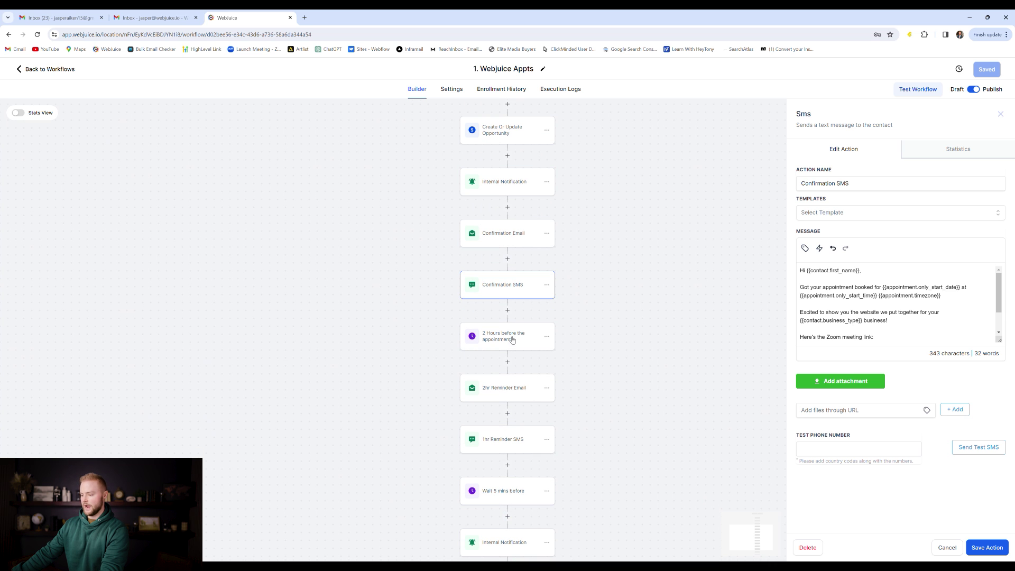
click(506, 340)
Step: Read the 2hr Reminder Email, the 1hr Reminder SMS and the Wait 5 mins before settings
scroll(588, 314, down, 2)
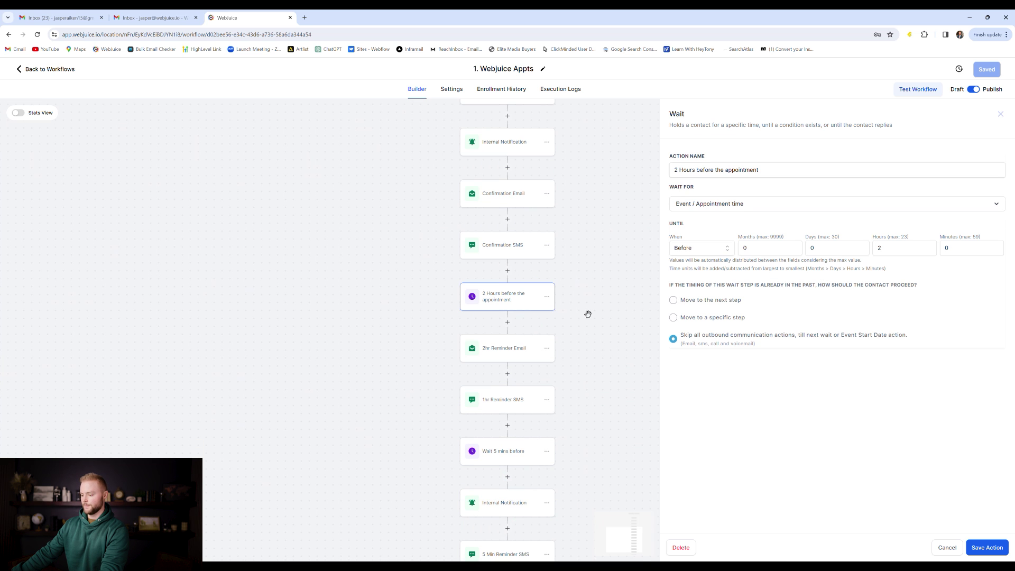
click(507, 358)
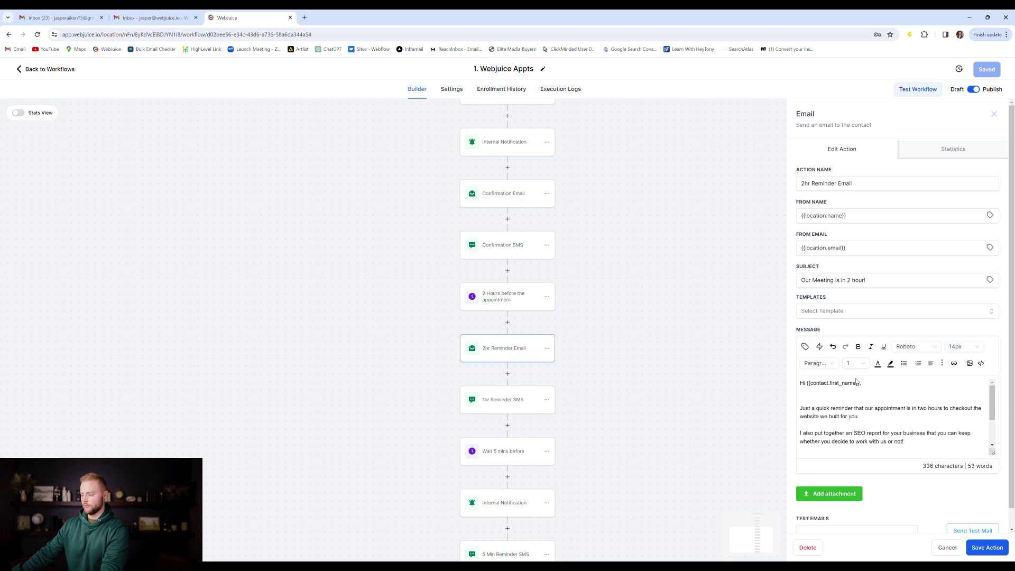
scroll(866, 400, down, 3)
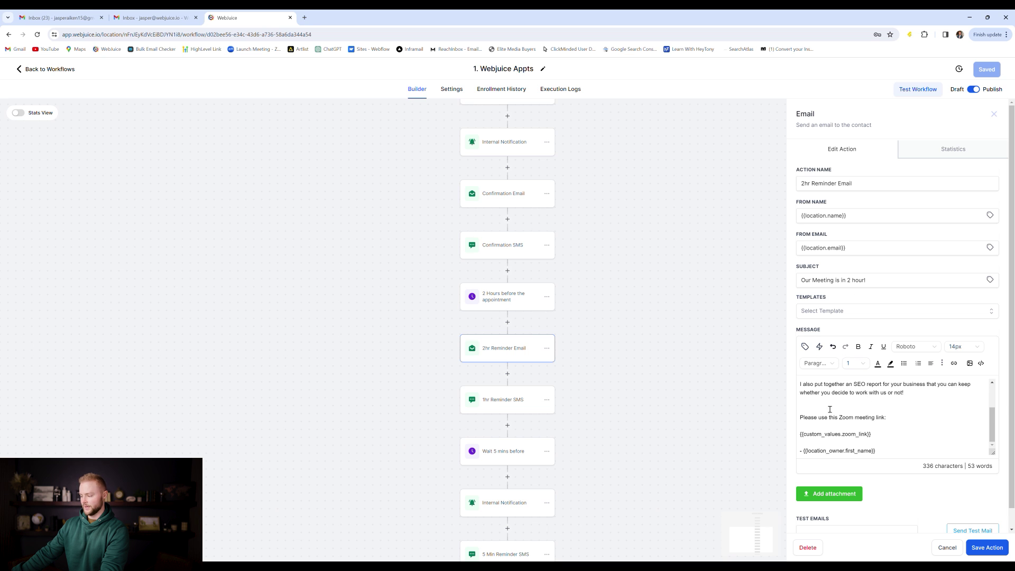
click(519, 403)
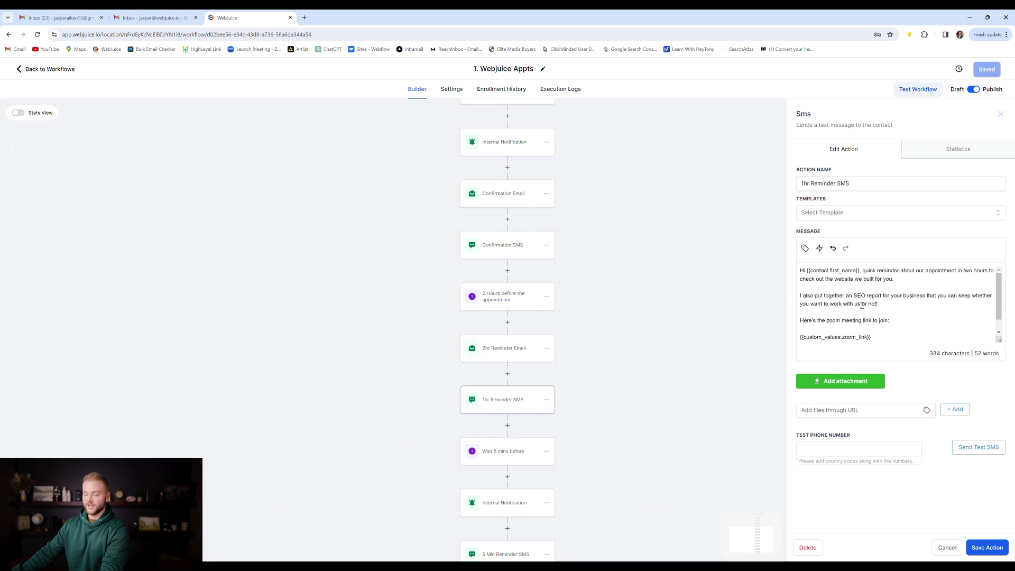
scroll(883, 300, down, 2)
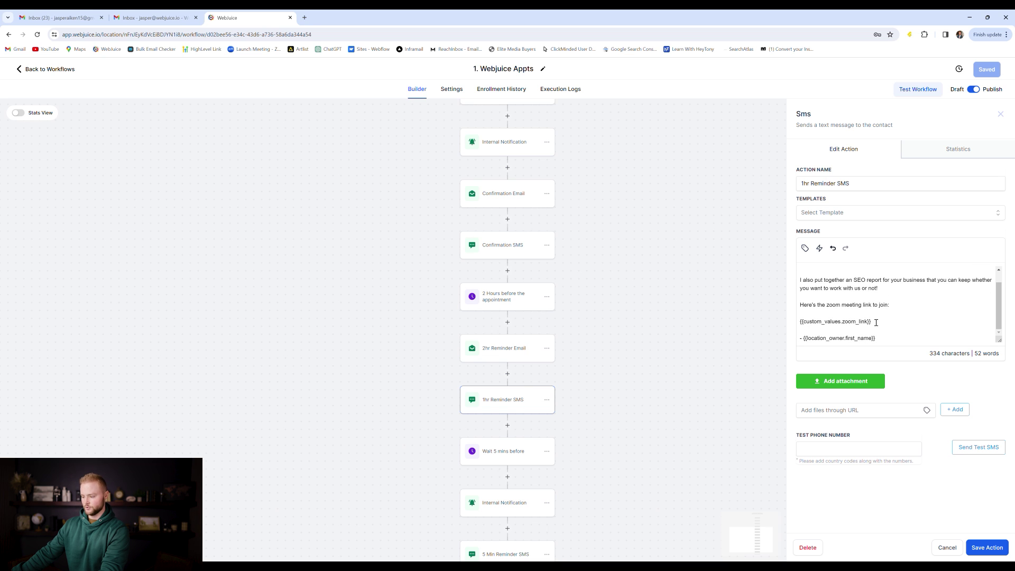
scroll(606, 374, down, 3)
click(503, 355)
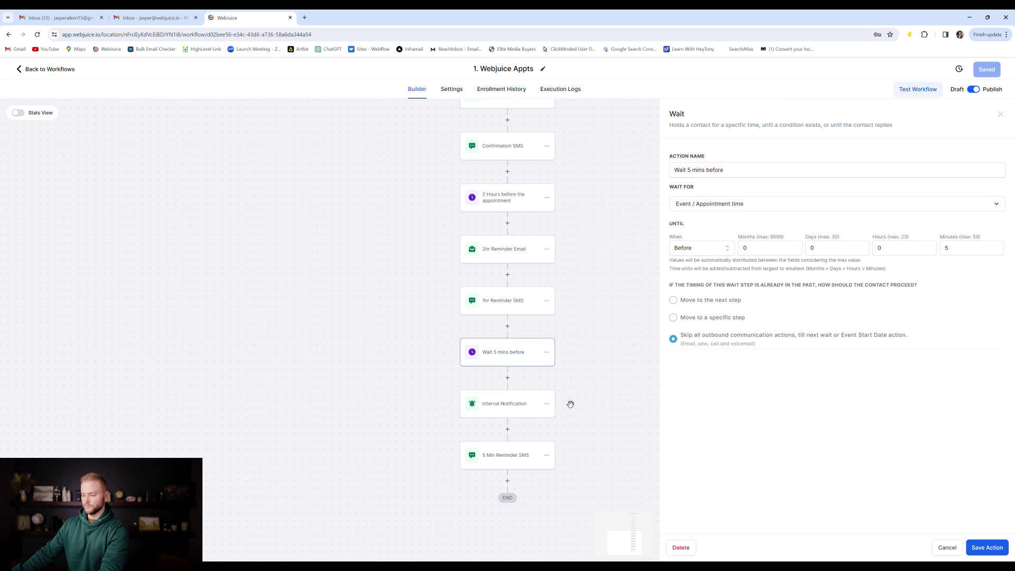
click(953, 546)
Step: View the final Internal Notification and the 5 Min Reminder SMS steps
click(519, 414)
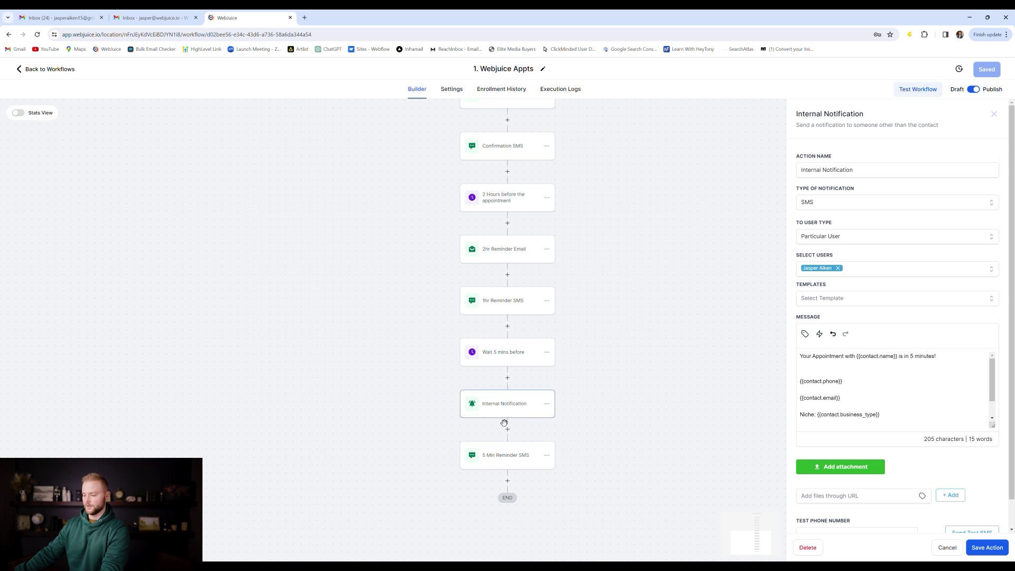
click(506, 458)
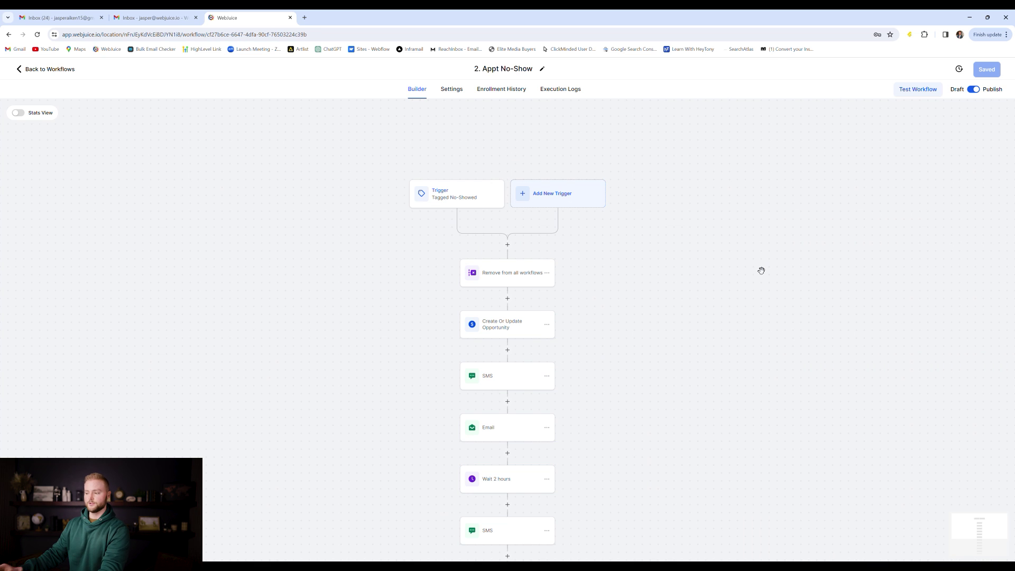
Step: Check the No-Showed trigger, Remove from all workflows, opportunity update and the first no-show SMS
scroll(632, 213, down, 2)
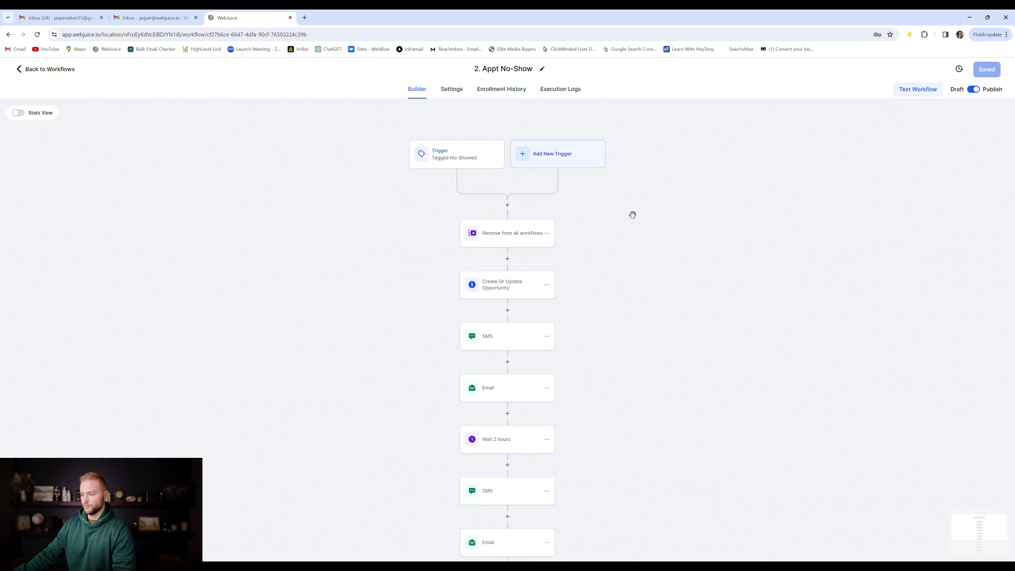
click(456, 160)
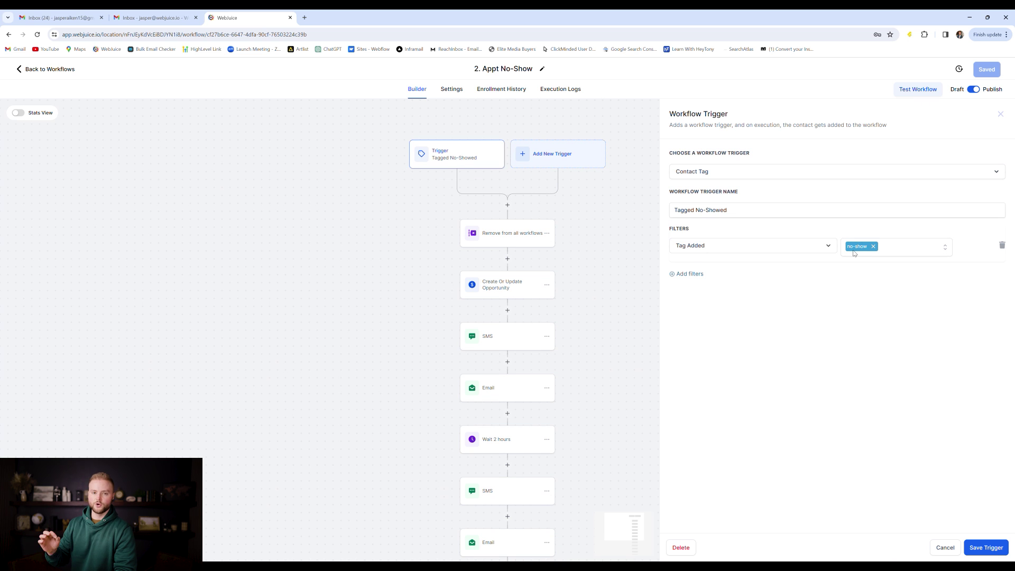
click(513, 244)
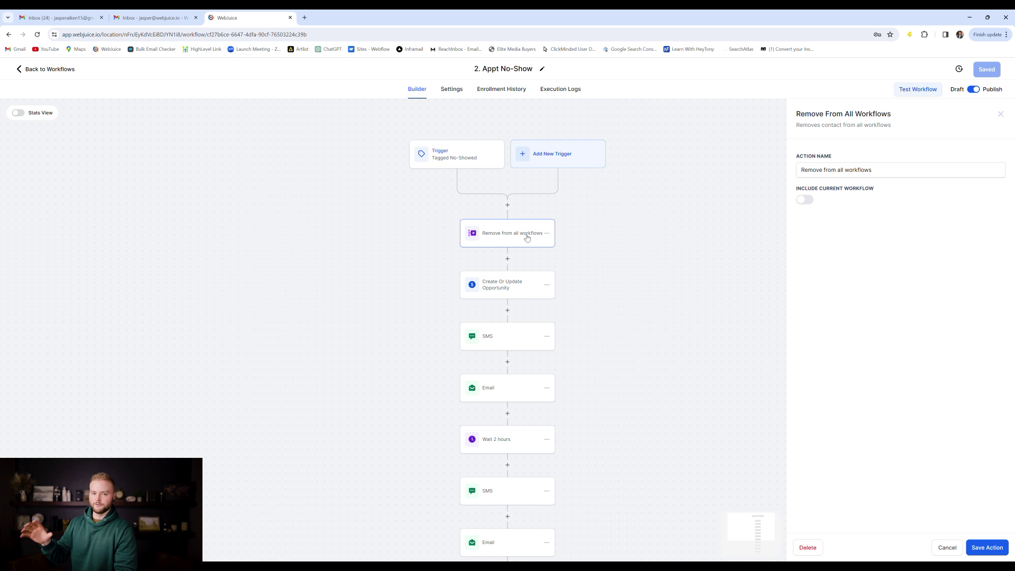
click(512, 286)
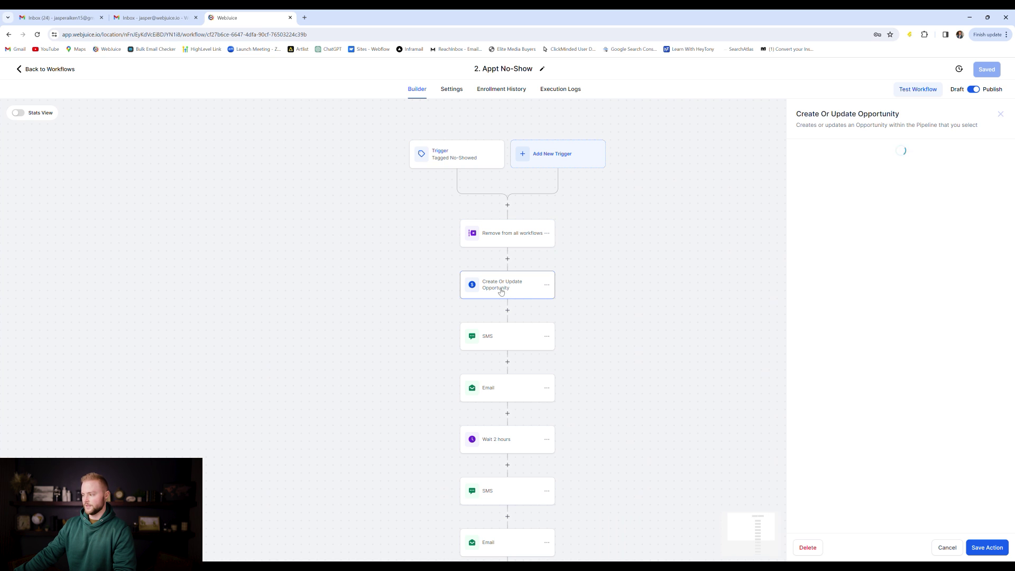
click(510, 343)
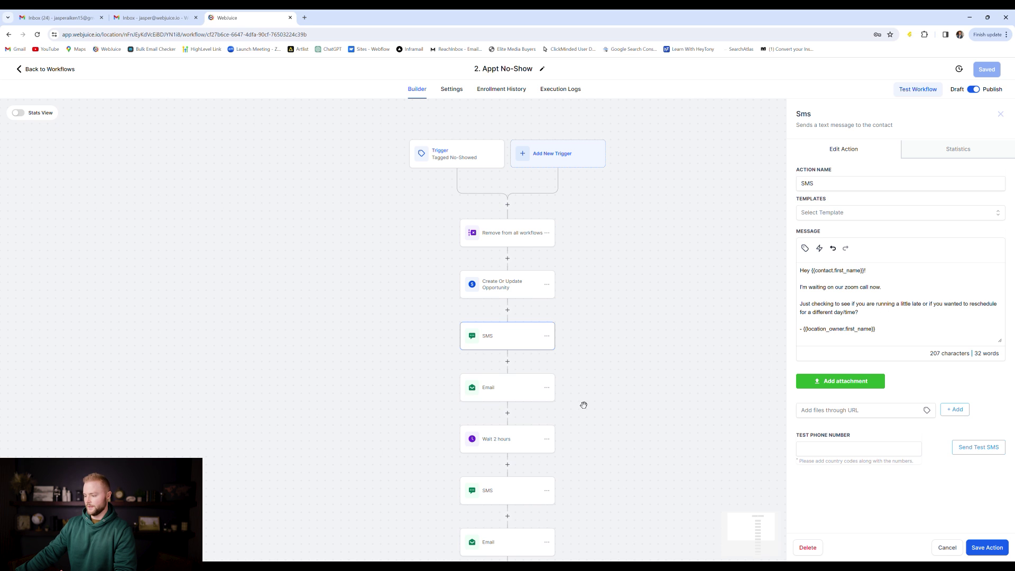
Step: Read the first no-show email, the 2-hour wait, and the follow-up SMS and email
click(516, 387)
scroll(899, 310, down, 1)
scroll(877, 376, down, 3)
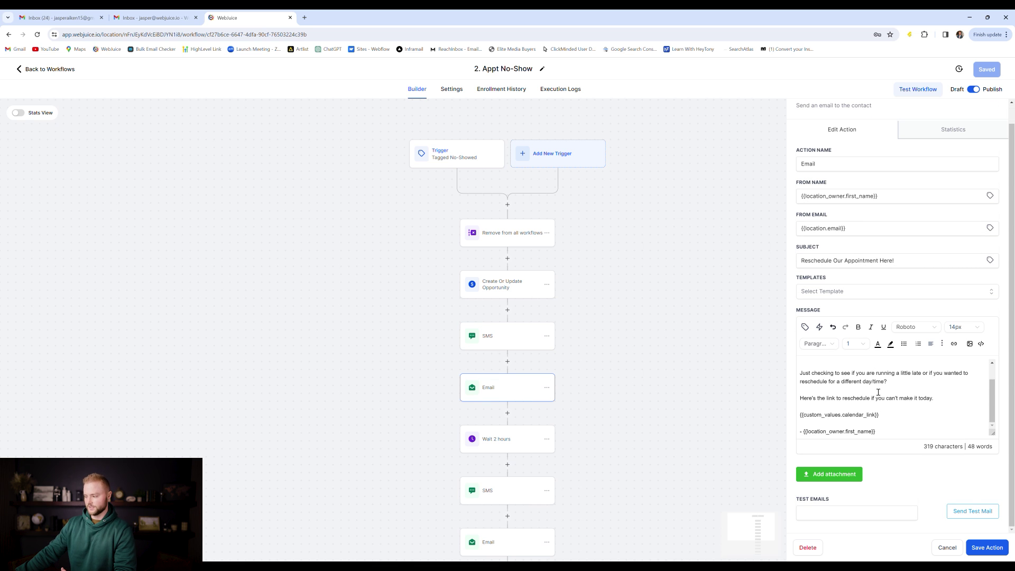
scroll(648, 370, down, 3)
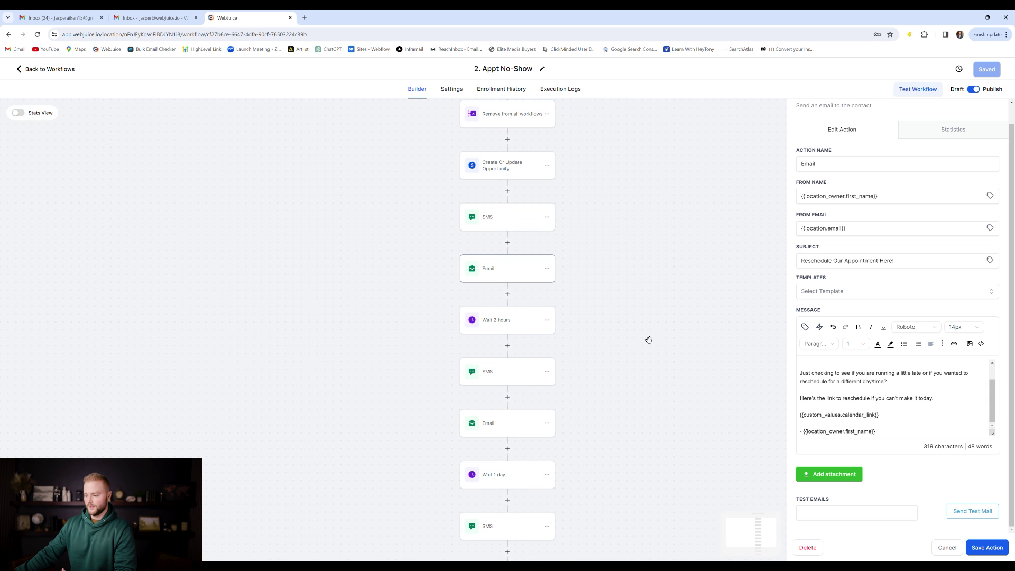
click(517, 328)
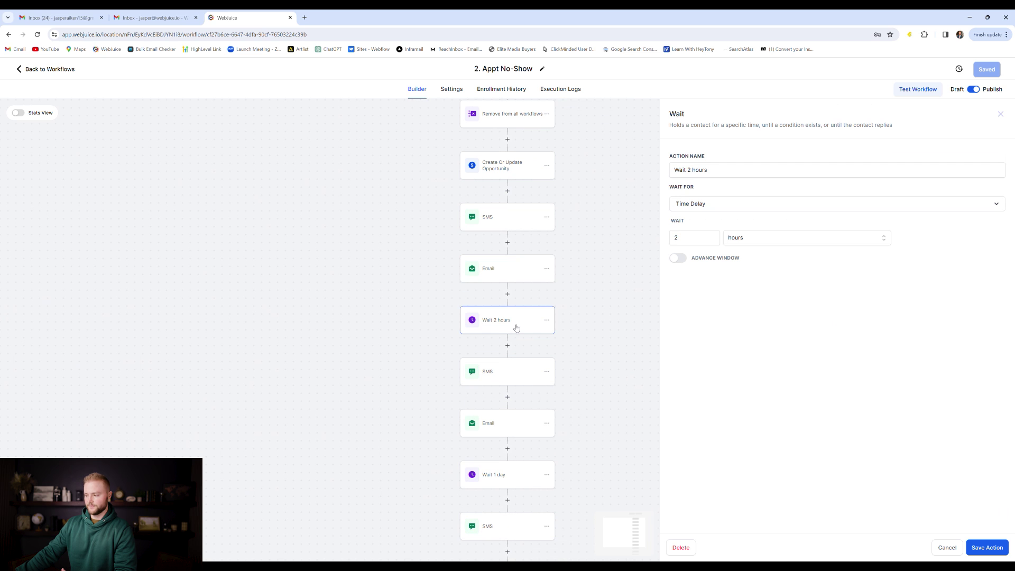
click(507, 376)
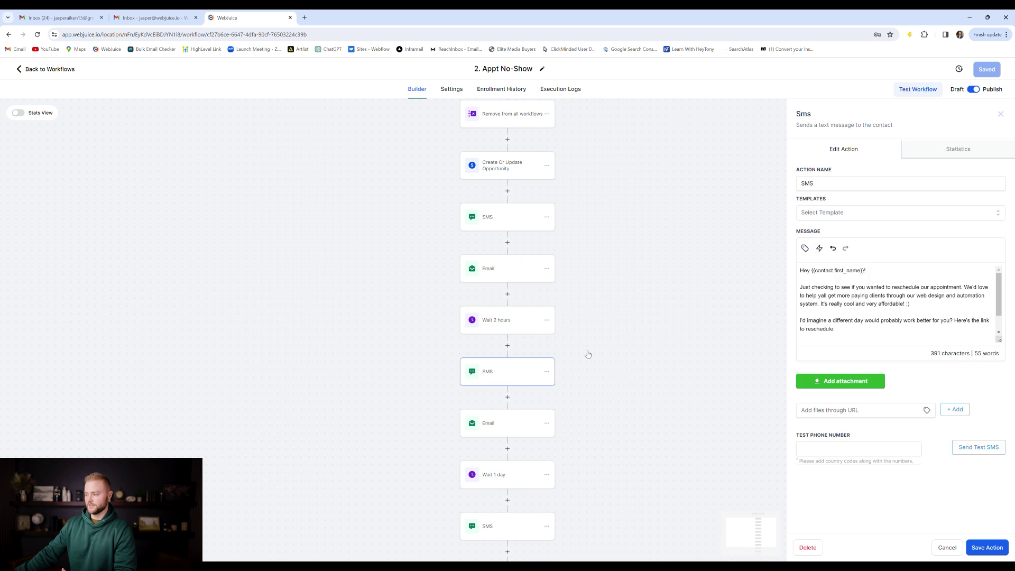
scroll(879, 302, down, 2)
scroll(880, 304, up, 2)
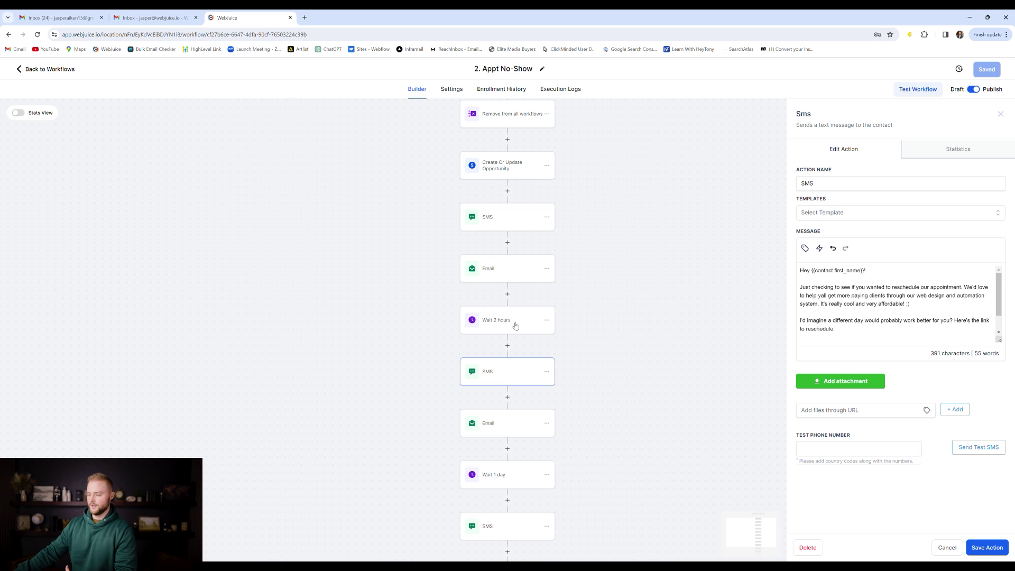
scroll(523, 320, down, 2)
click(514, 383)
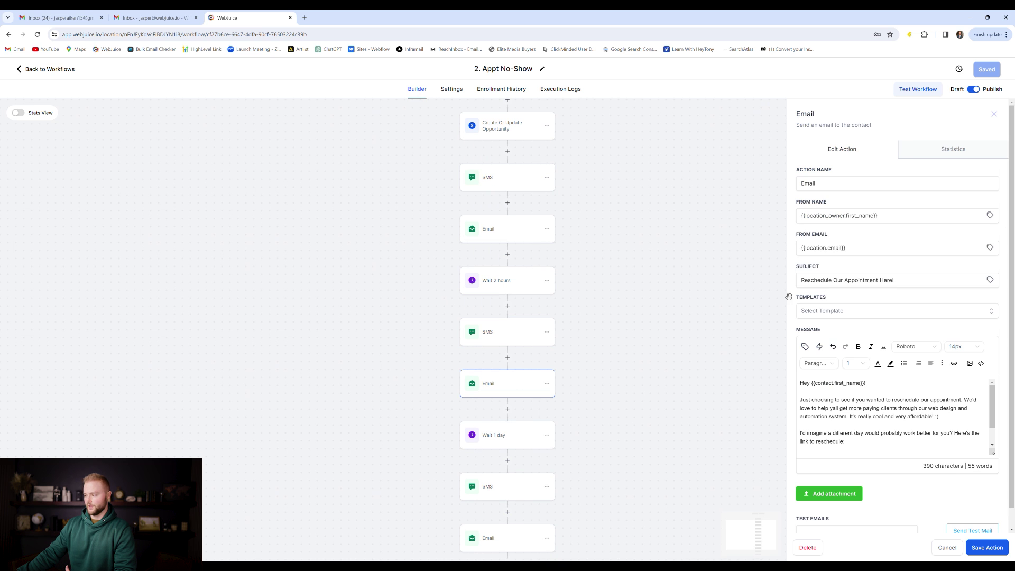
Step: Check the 1-day wait, its SMS, the final email, and the Long Term Lead Nurture enrollment step
scroll(598, 400, down, 5)
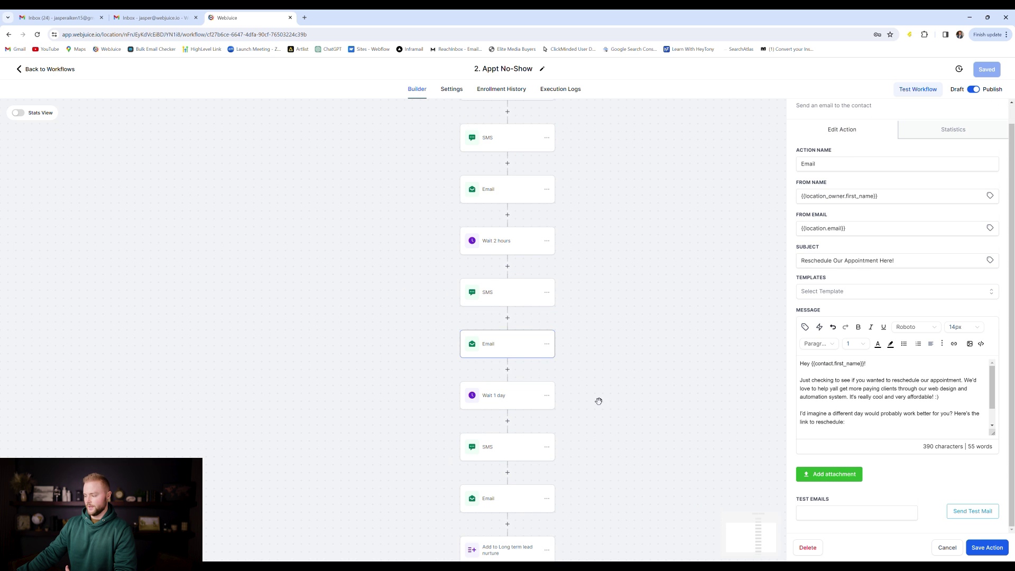
click(504, 343)
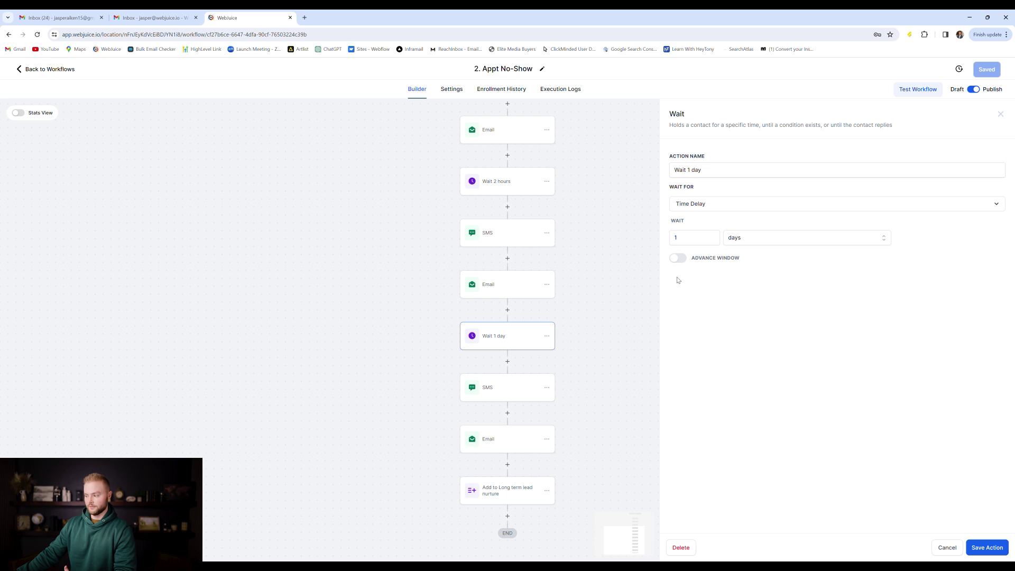
click(511, 390)
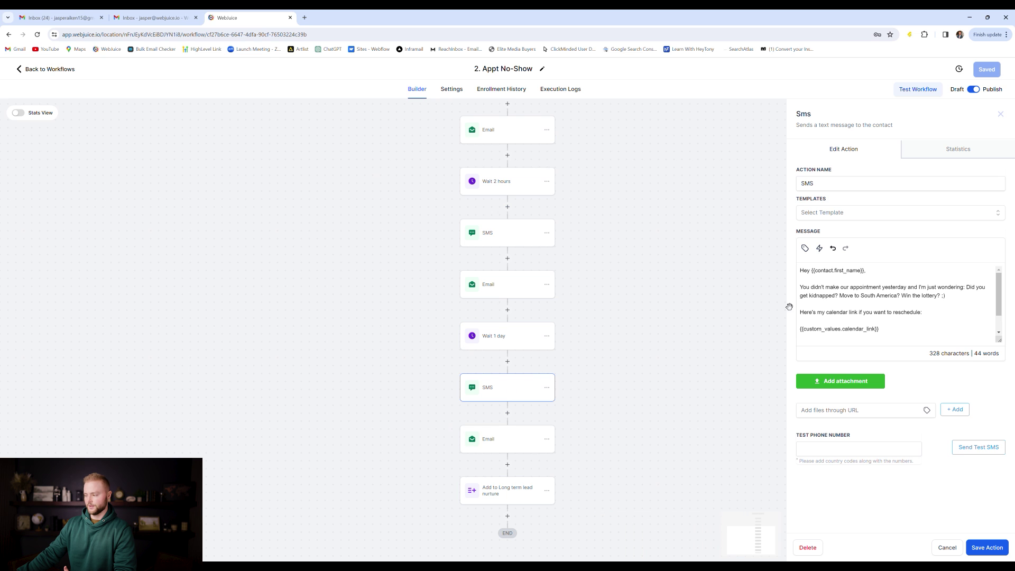
click(510, 440)
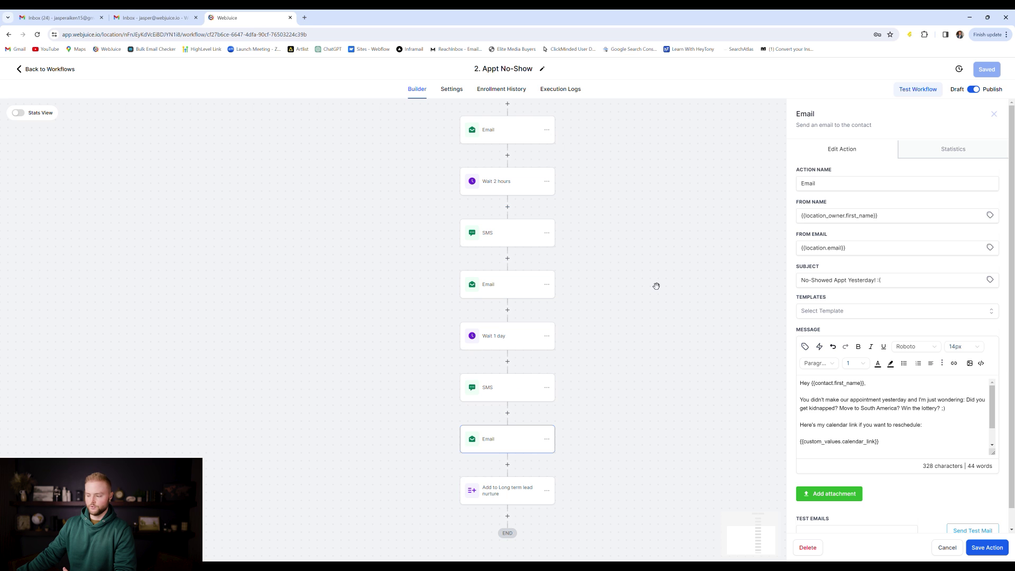
scroll(606, 283, down, 1)
scroll(606, 283, down, 1)
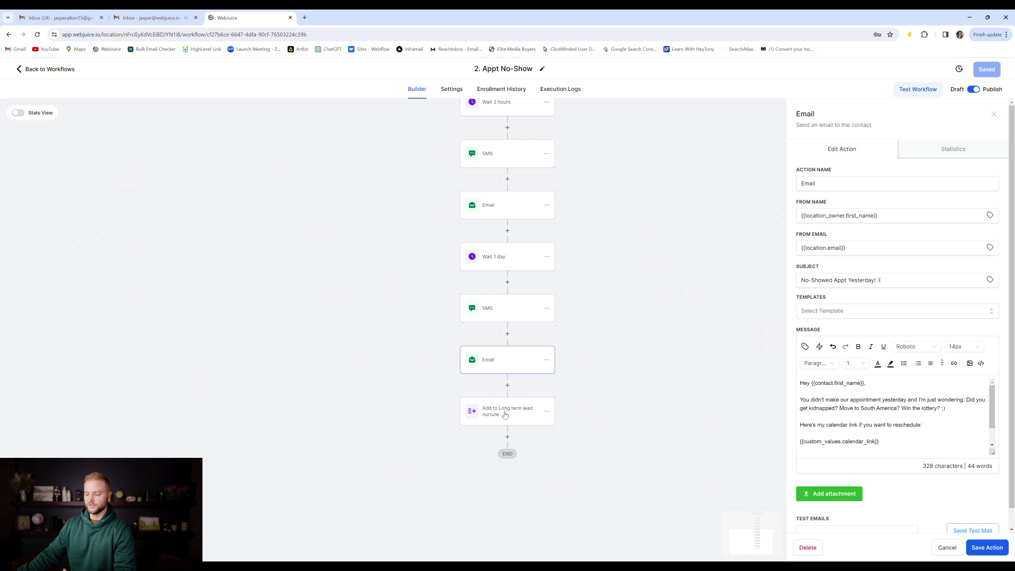
click(510, 415)
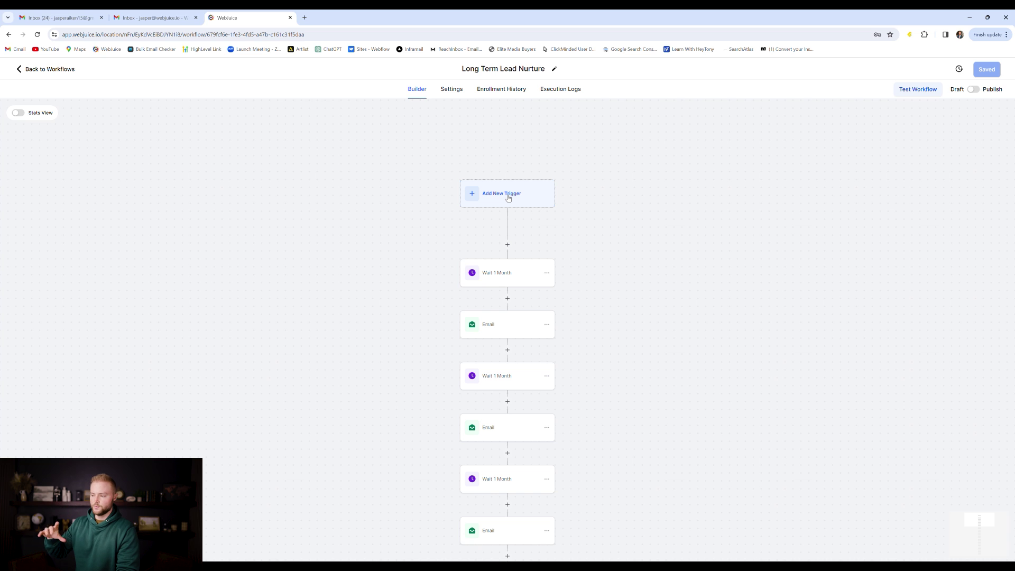
Step: Scroll through Long Term Lead Nurture's monthly wait-and-email sequence down to END
scroll(603, 194, down, 1)
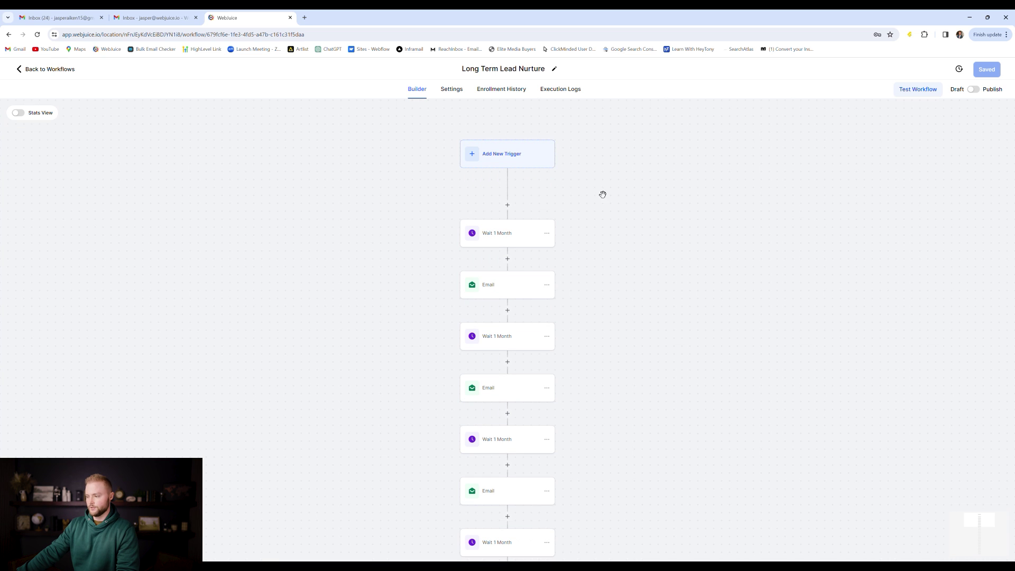
scroll(603, 195, down, 1)
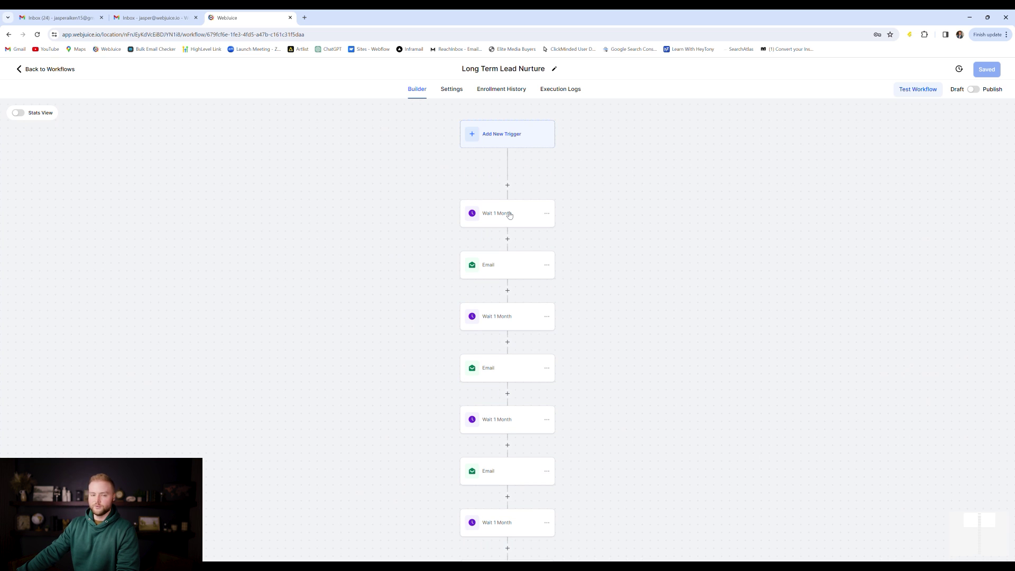
scroll(511, 213, down, 1)
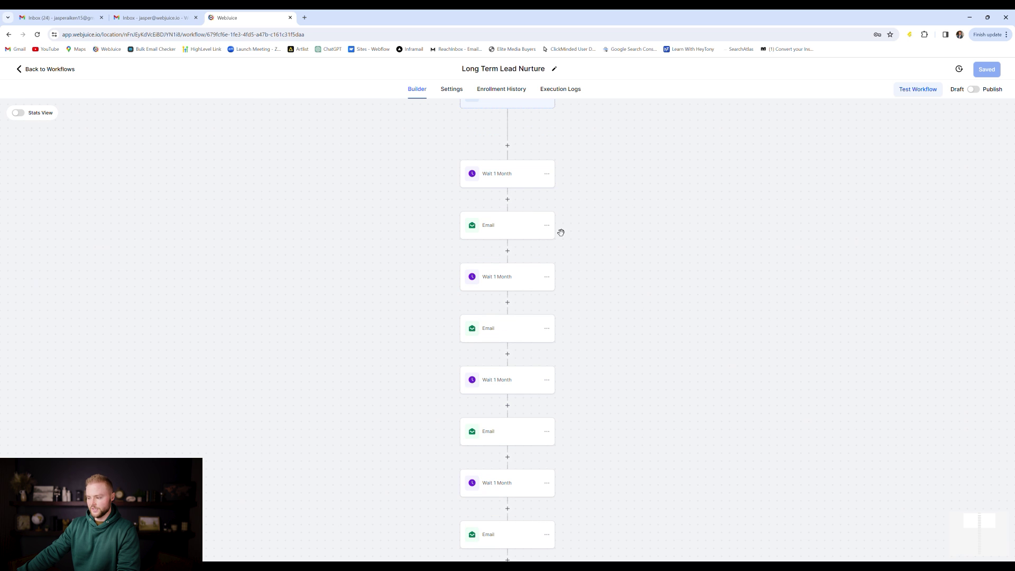
scroll(560, 232, down, 1)
scroll(623, 238, down, 3)
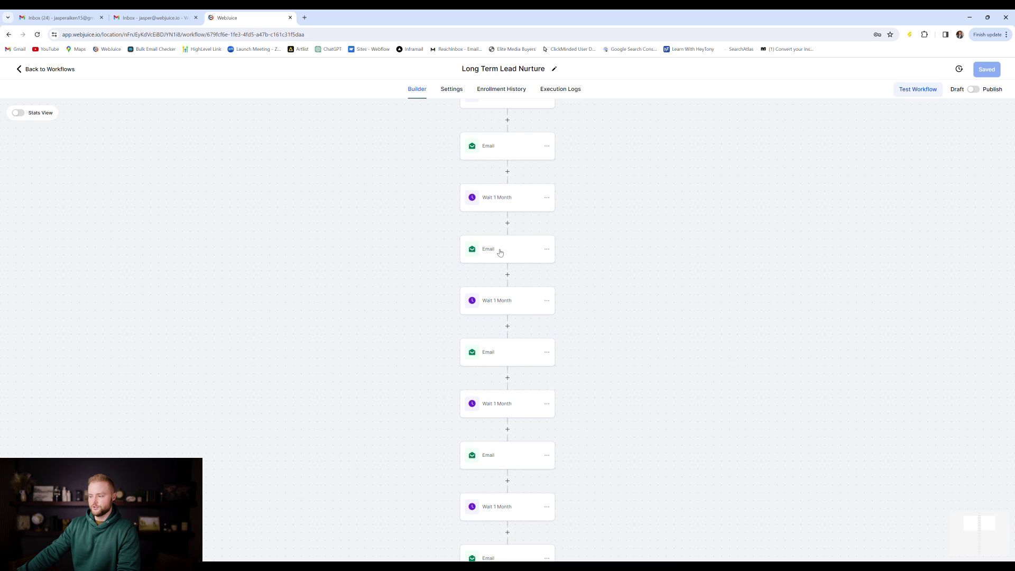
scroll(505, 244, down, 4)
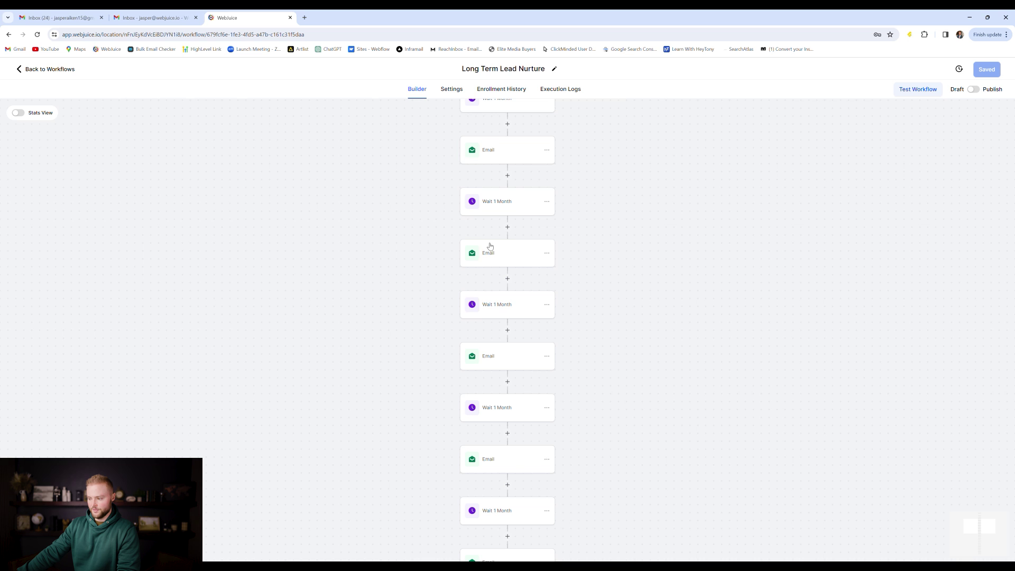
scroll(518, 341, down, 1)
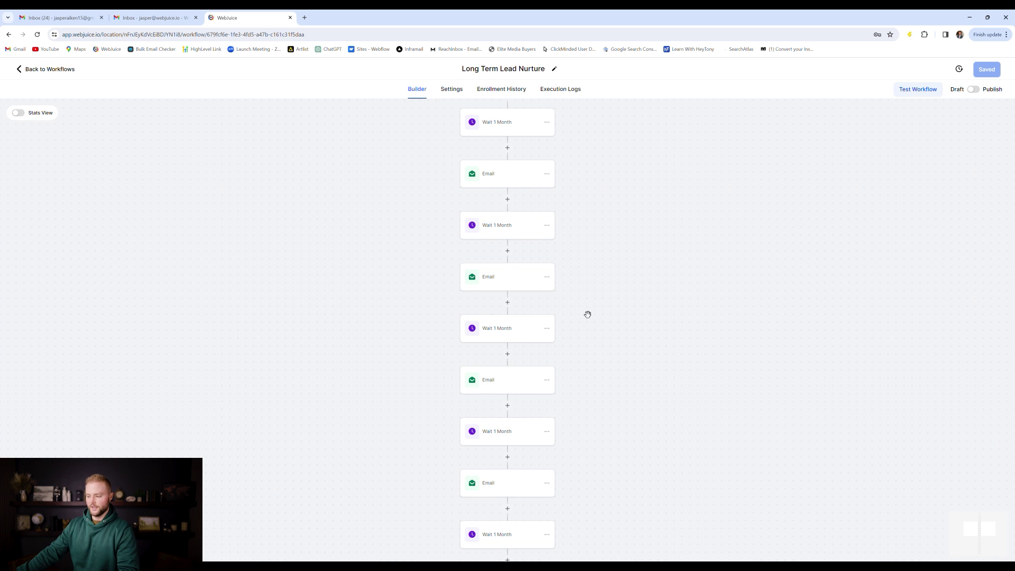
scroll(574, 315, down, 1)
scroll(566, 264, down, 1)
scroll(564, 310, down, 3)
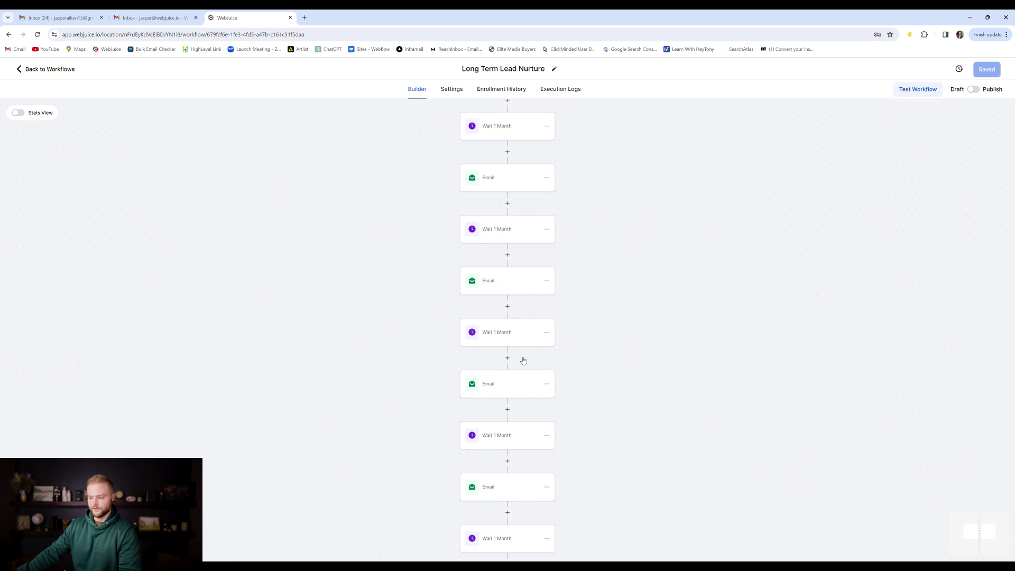
scroll(534, 318, down, 1)
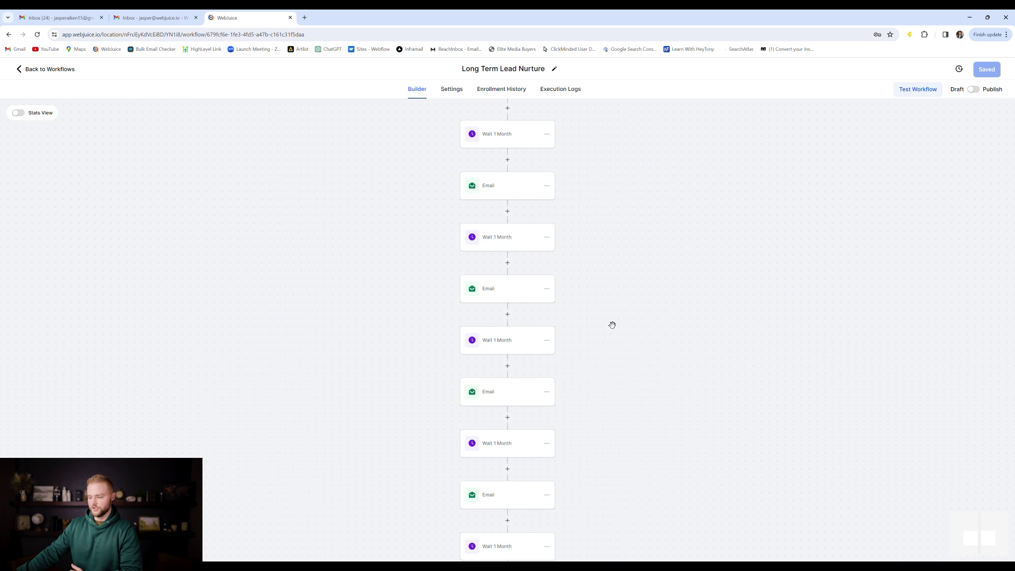
scroll(612, 324, down, 5)
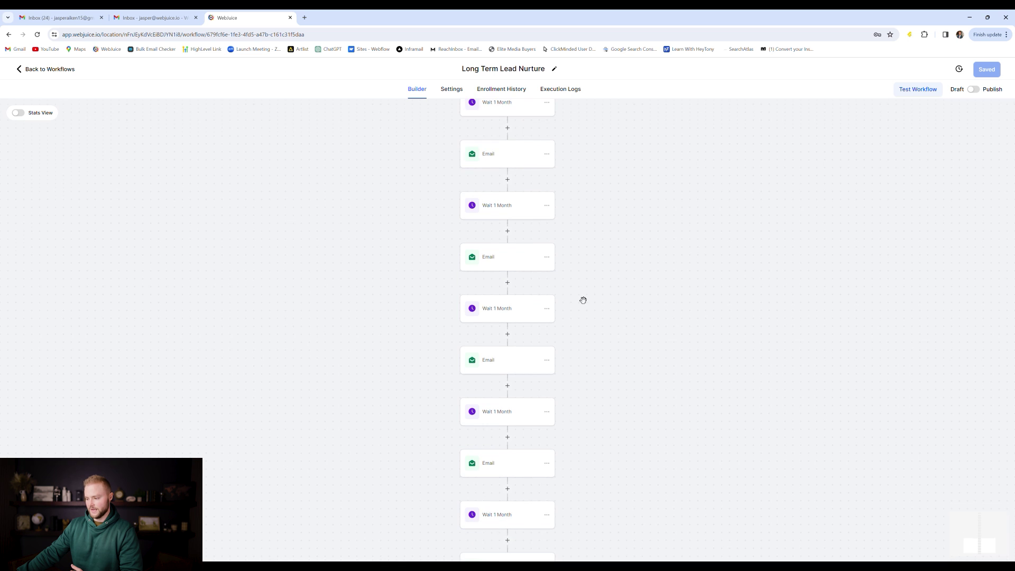
scroll(583, 300, down, 3)
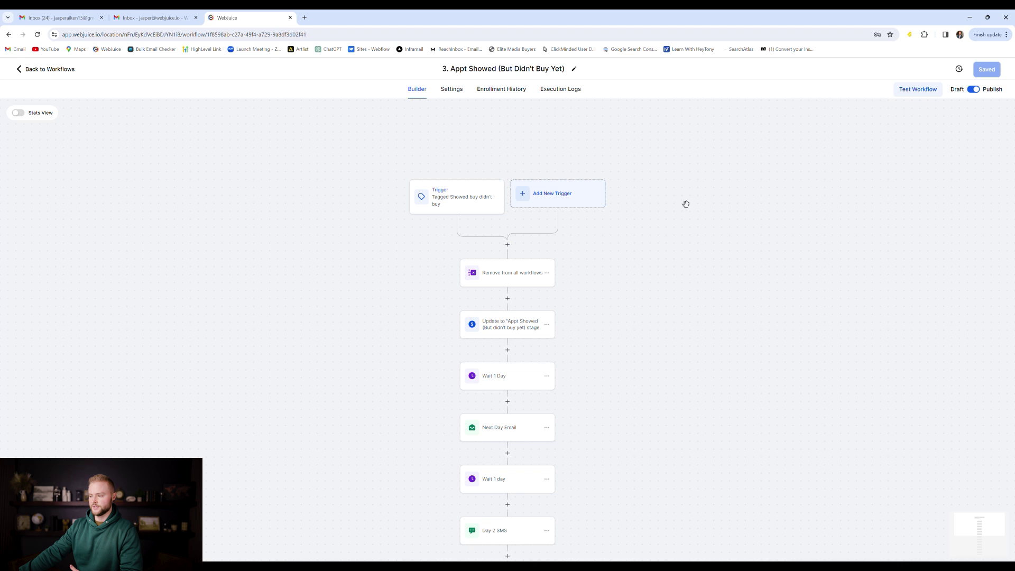
Step: Inspect the Appt Showed trigger and the step moving the opportunity to the Appt Showed stage
click(473, 196)
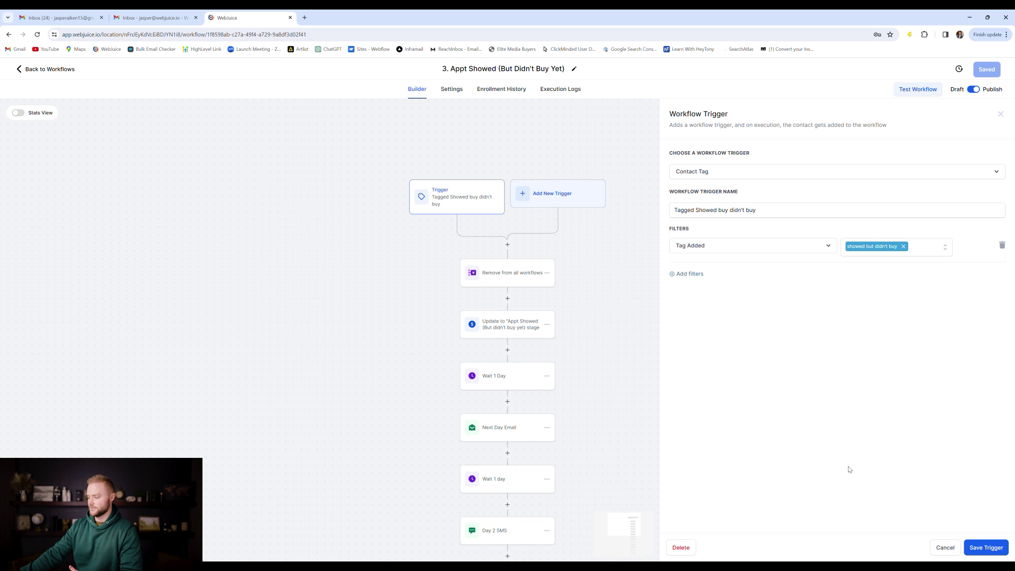
click(960, 548)
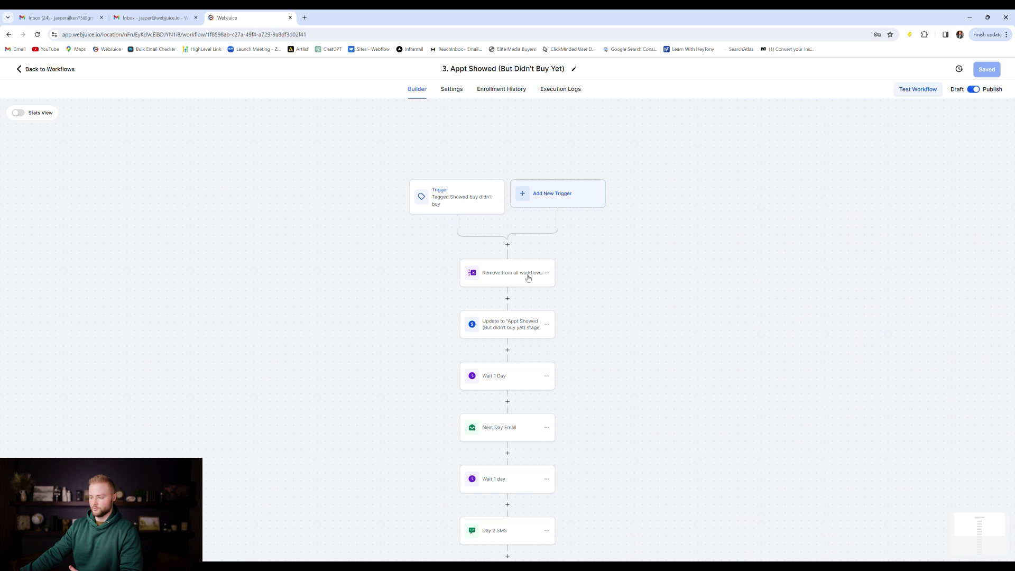
scroll(527, 277, down, 1)
click(507, 291)
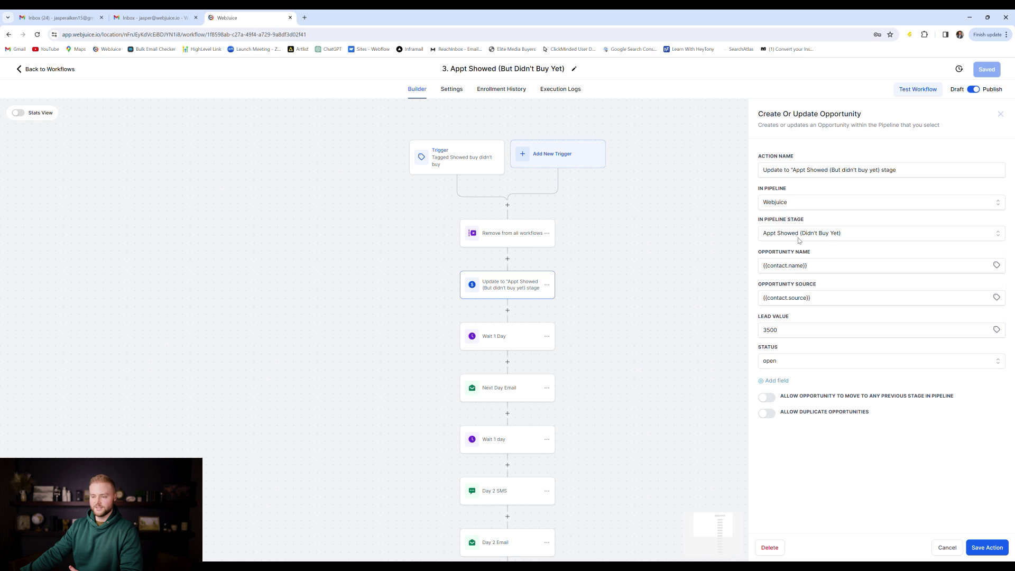
click(949, 547)
Step: Scroll the follow-up waits, SMS and emails from Next Day Email down to END and back
scroll(645, 233, down, 2)
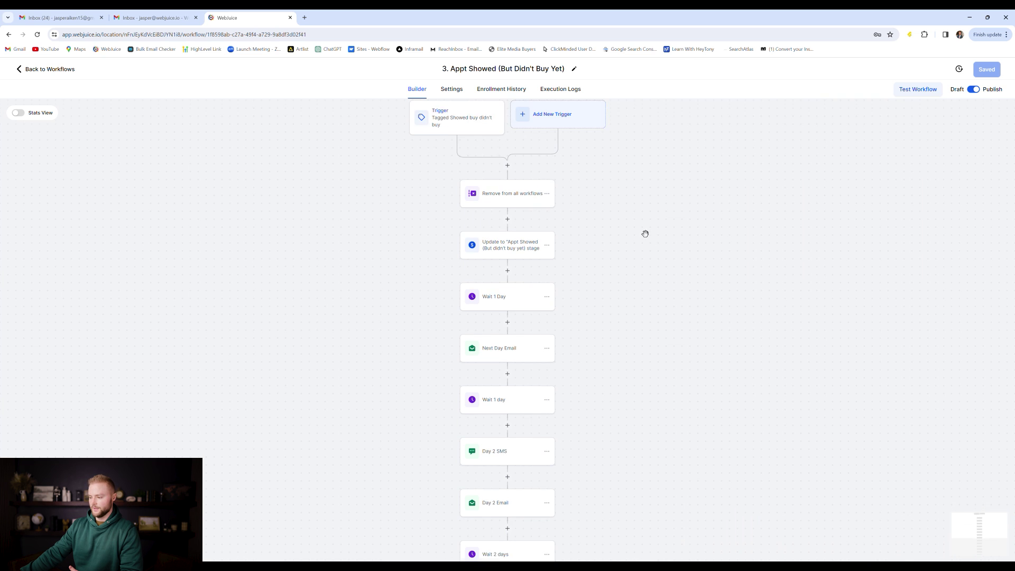
scroll(518, 252, down, 1)
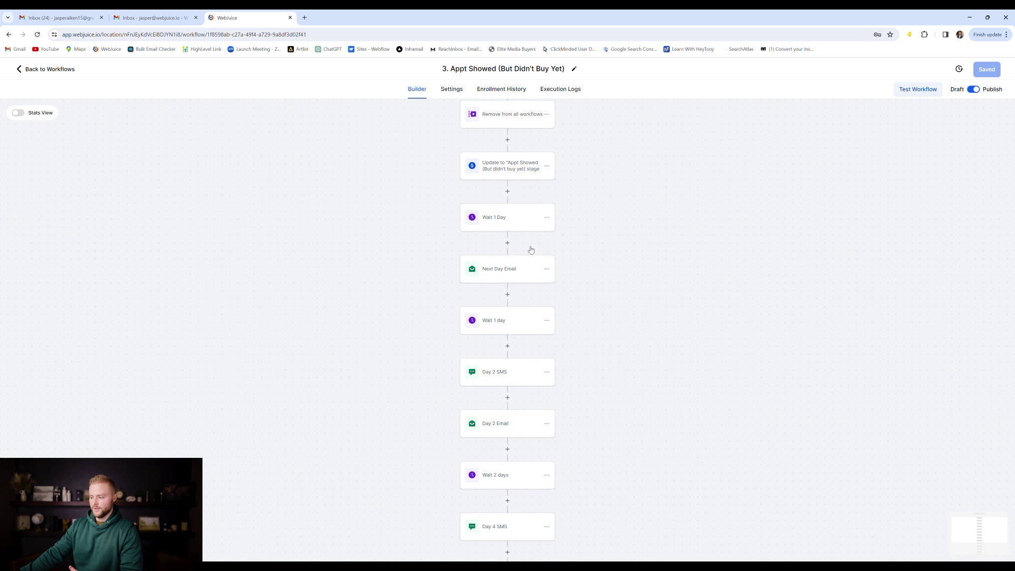
scroll(487, 272, down, 2)
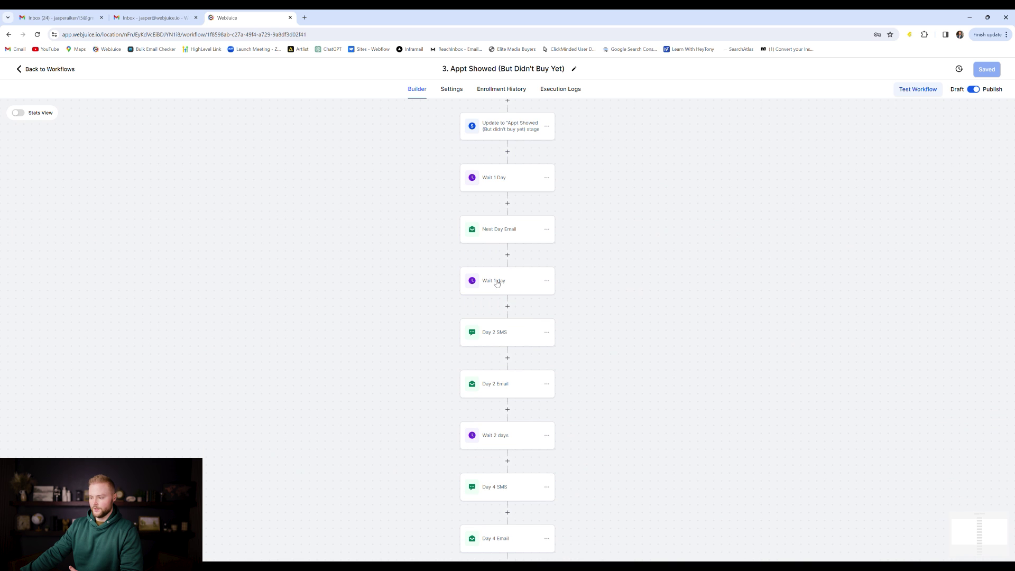
scroll(499, 281, down, 2)
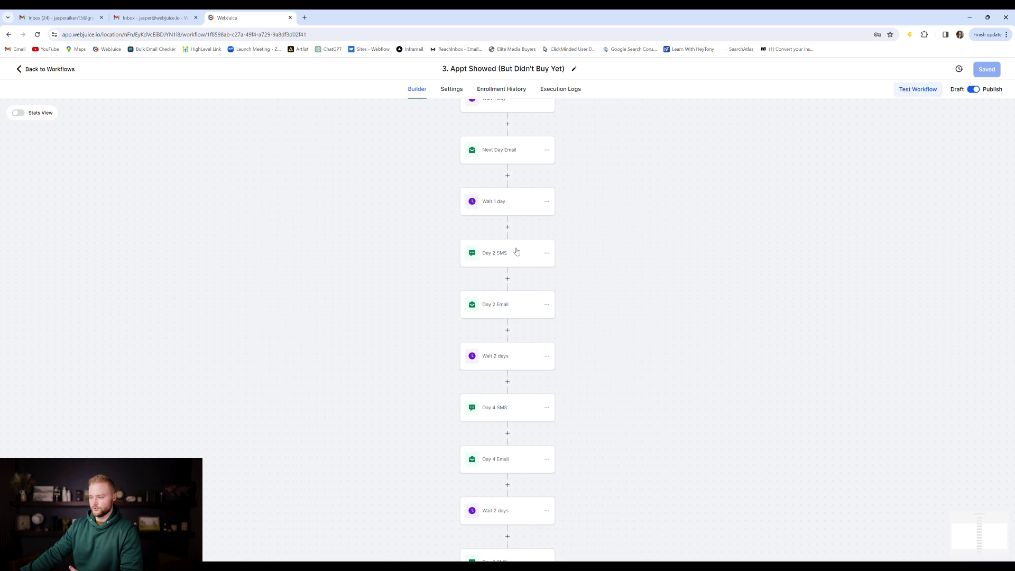
scroll(561, 274, down, 2)
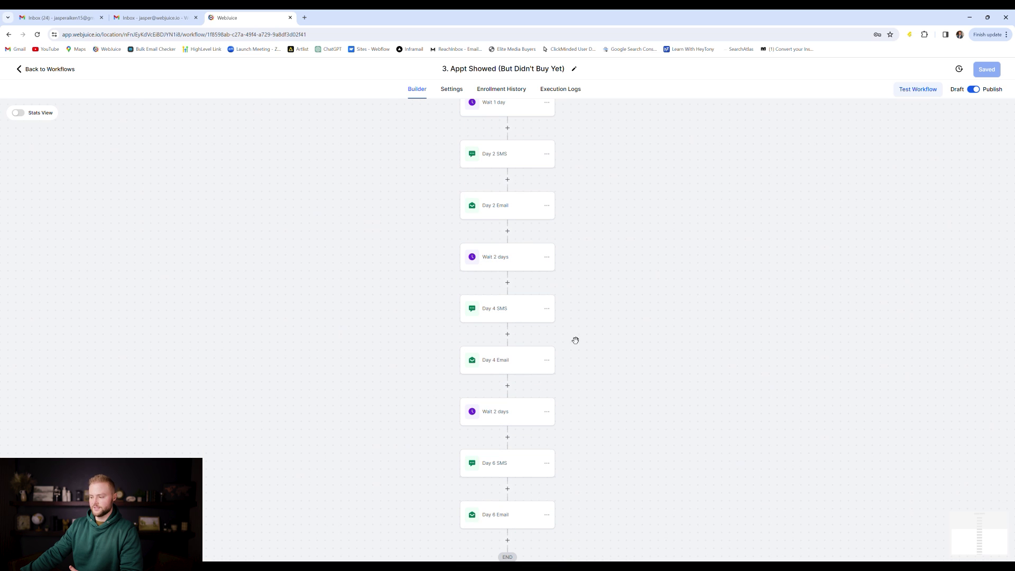
scroll(529, 325, down, 1)
scroll(572, 336, down, 1)
scroll(572, 336, down, 1)
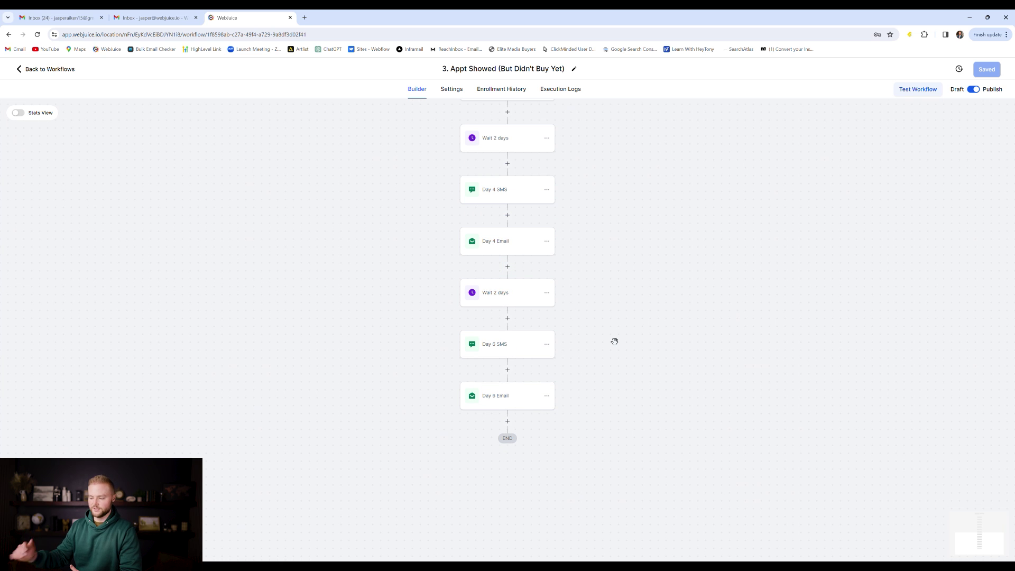
scroll(583, 330, up, 1)
scroll(583, 330, up, 5)
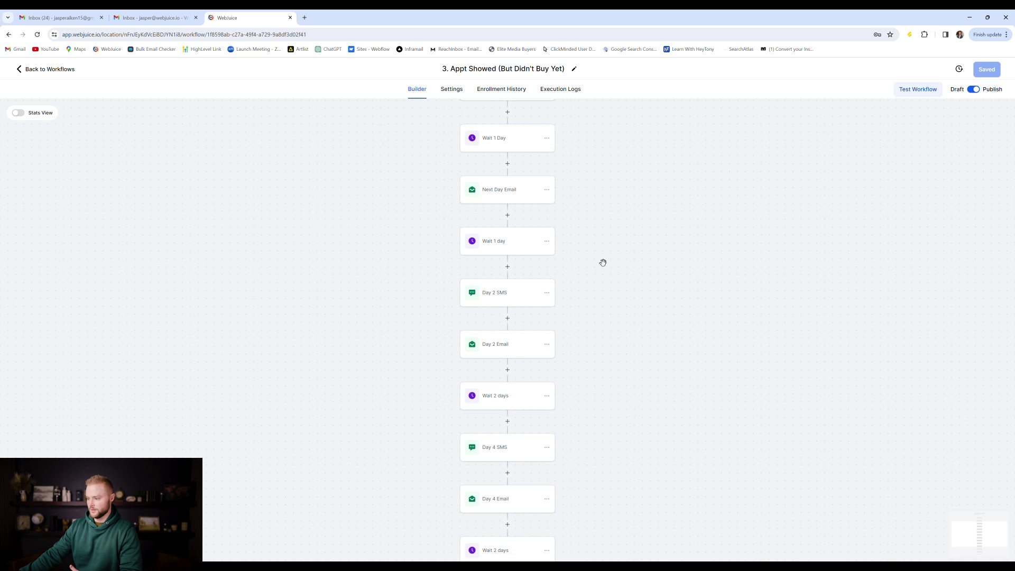
Step: Read the Day 2 SMS message, then browse the 4. Paying Client workflow
click(512, 295)
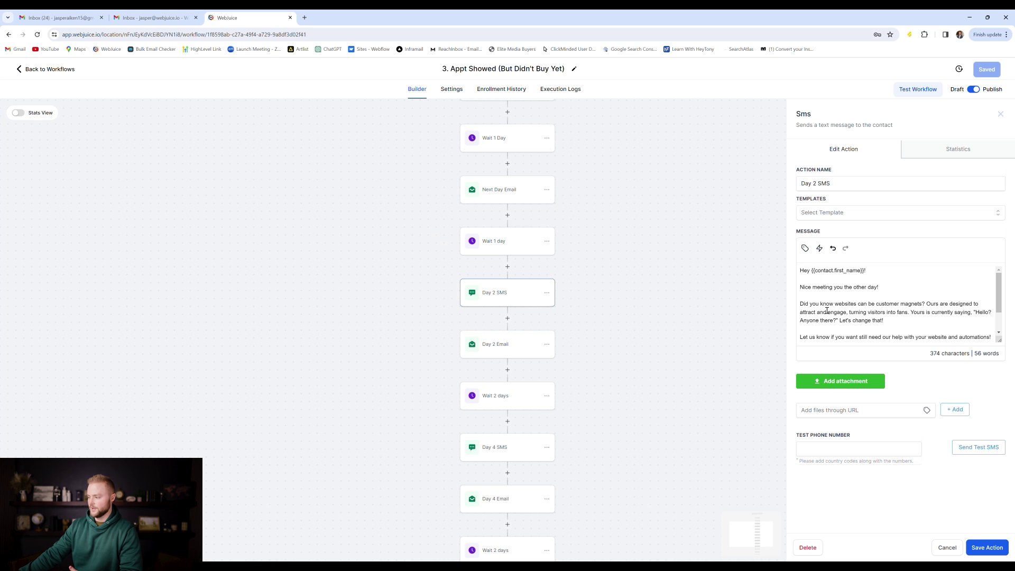
scroll(827, 310, down, 2)
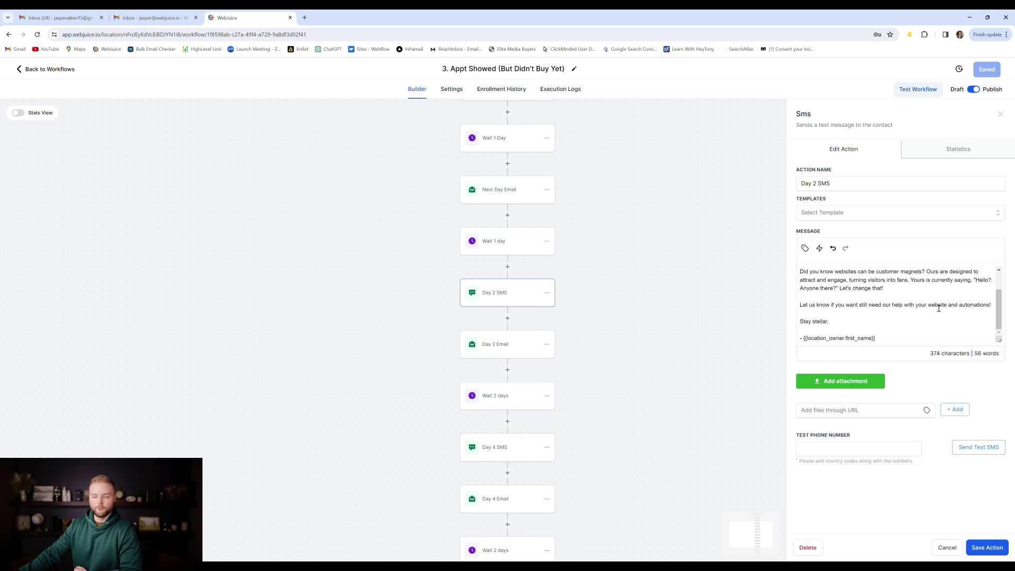
scroll(521, 288, down, 3)
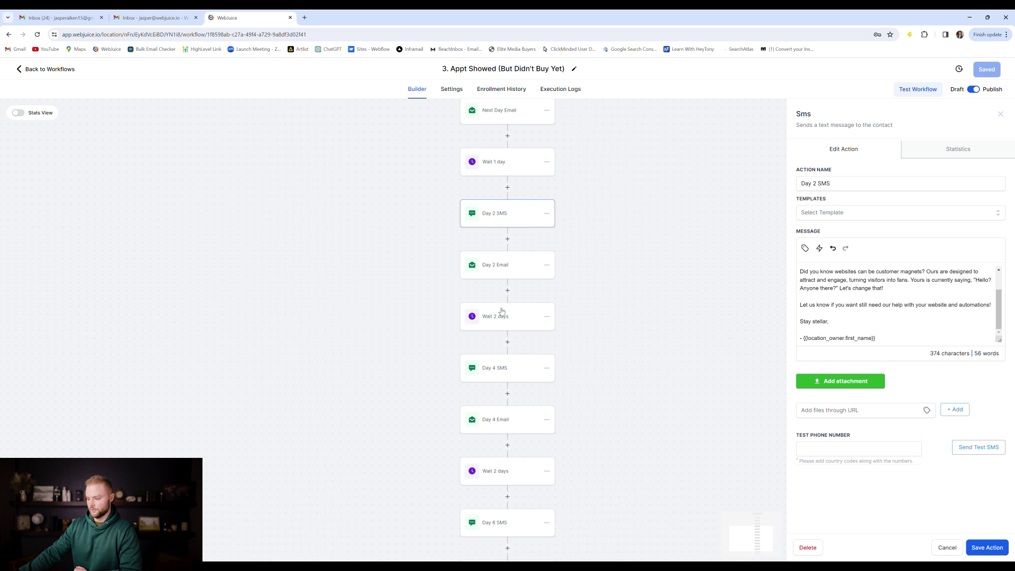
scroll(557, 424, down, 1)
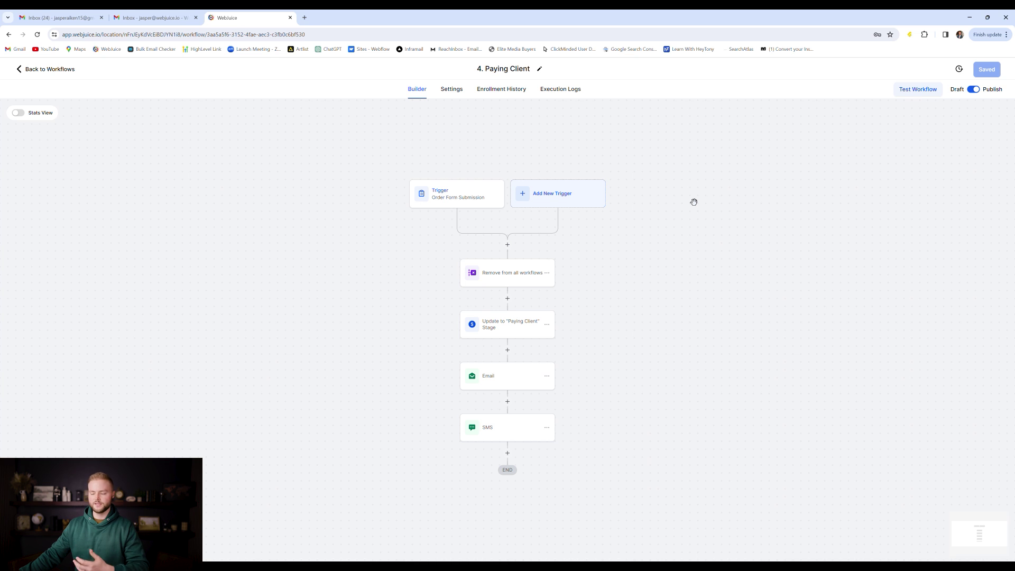
Step: Inspect the Order Form Submission trigger's settings and close them unchanged
click(475, 200)
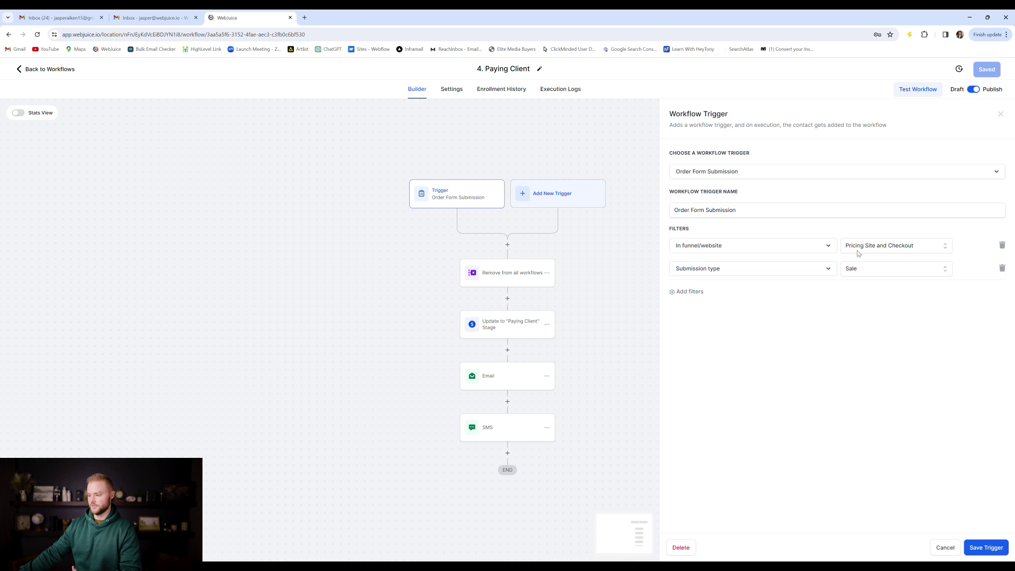
click(945, 548)
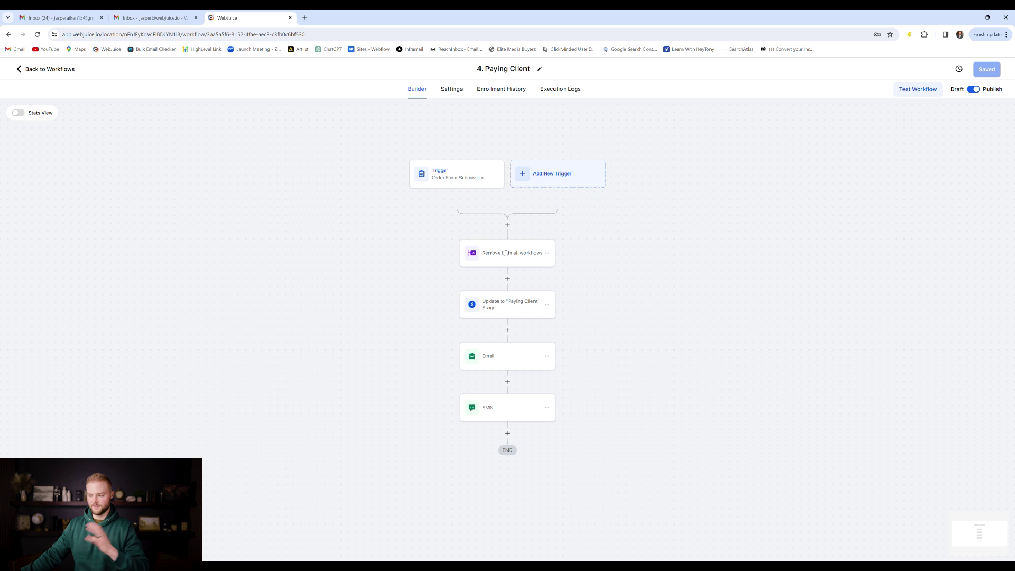
scroll(598, 226, down, 1)
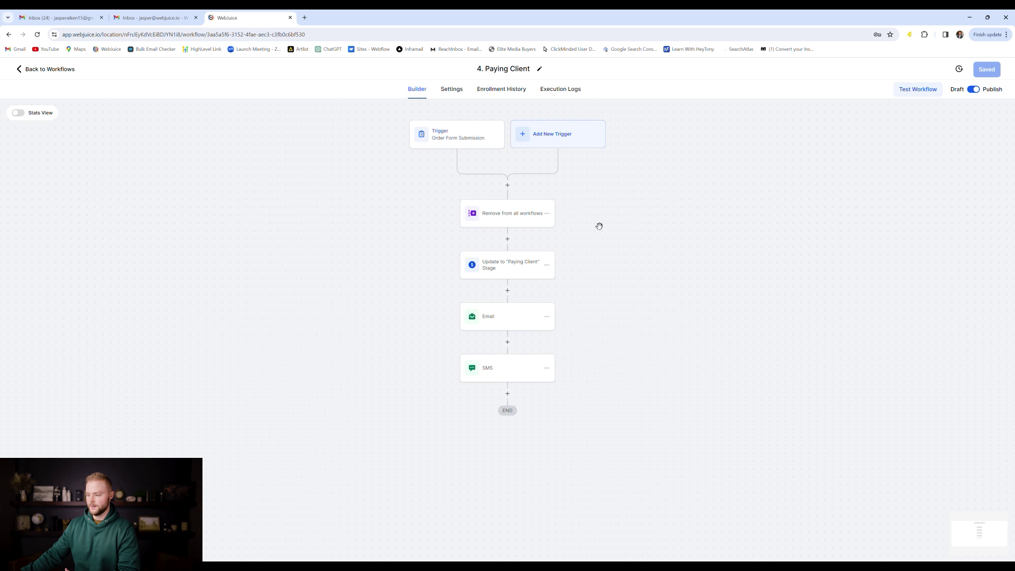
Step: Review the Paying Client stage update, then the welcome email and welcome SMS steps
click(511, 273)
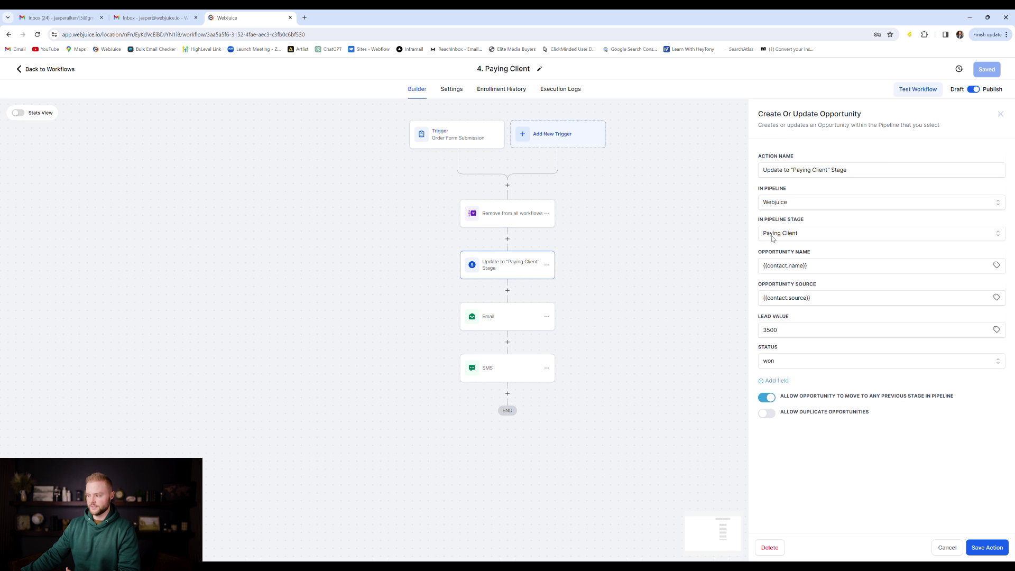
click(947, 548)
click(521, 321)
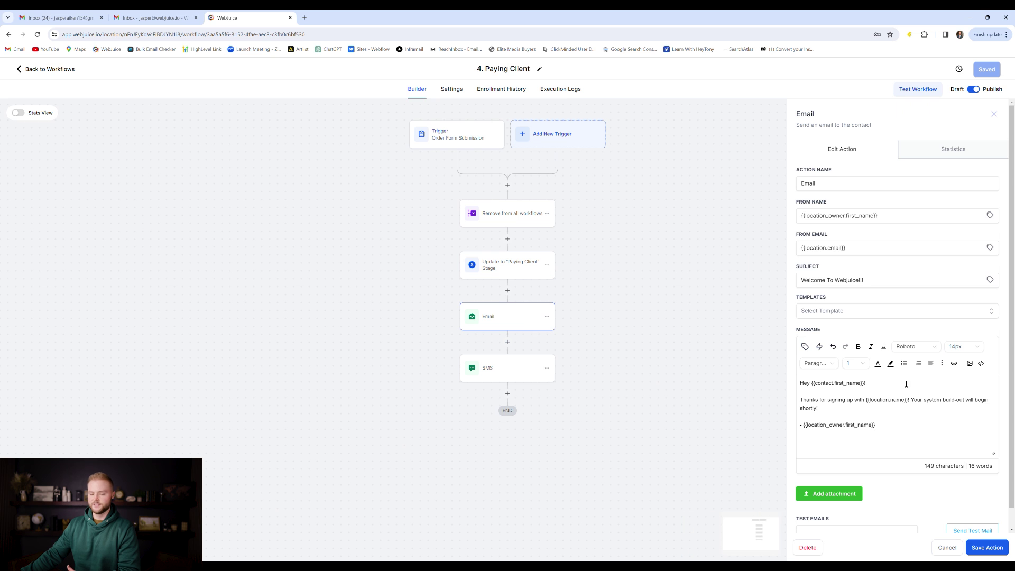
click(522, 379)
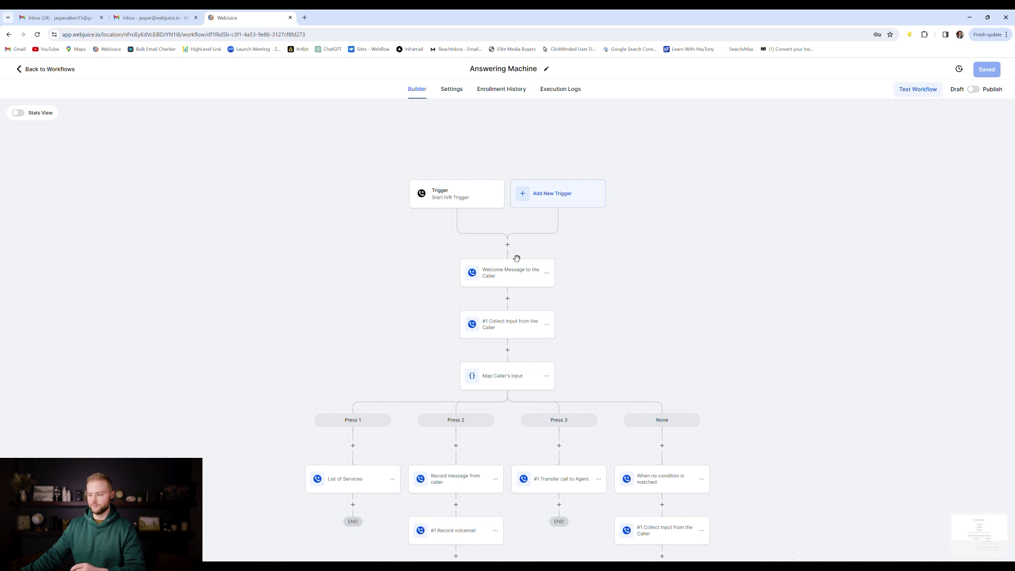
Step: Inspect the Welcome Message and Collect Input from the Caller steps without saving changes
click(517, 275)
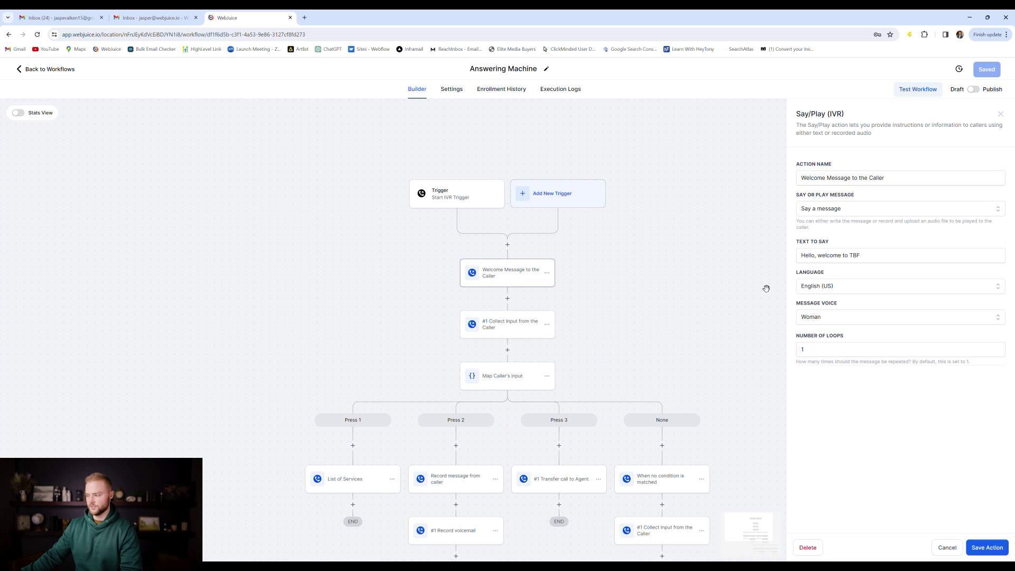
click(945, 548)
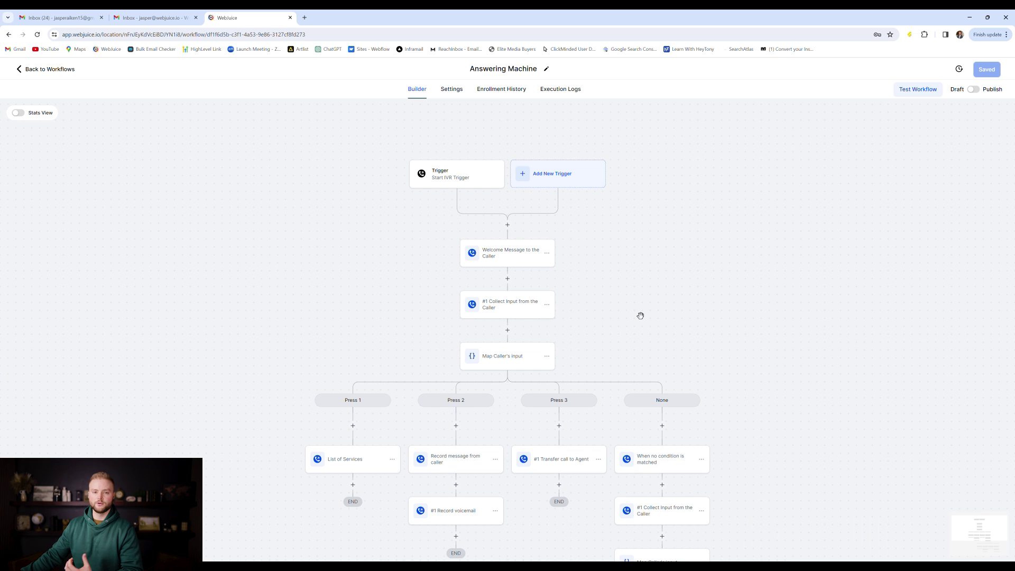
click(506, 310)
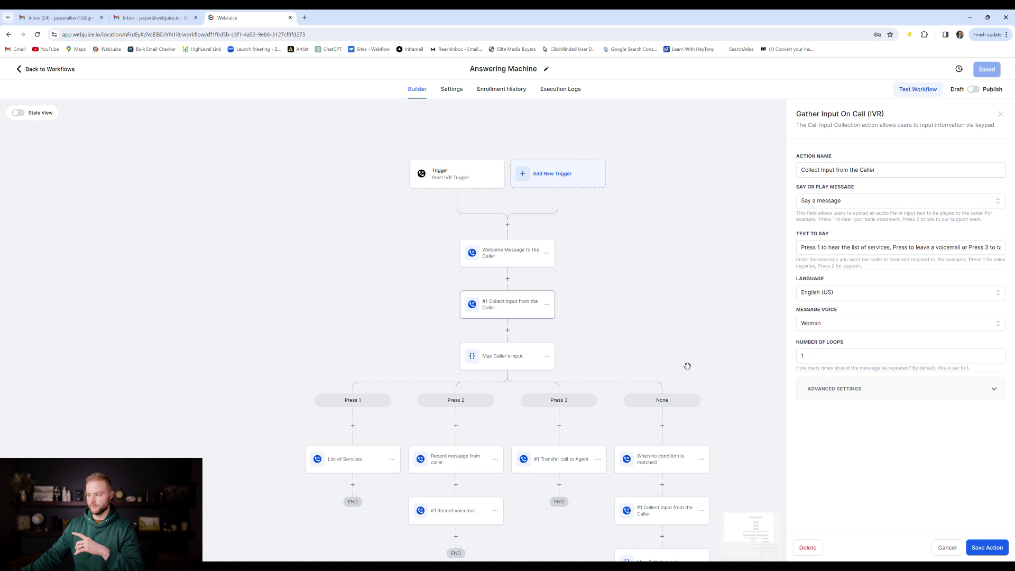
click(956, 547)
Step: Pan down through the nested Press 1–3 and None keypress branches
scroll(618, 251, down, 4)
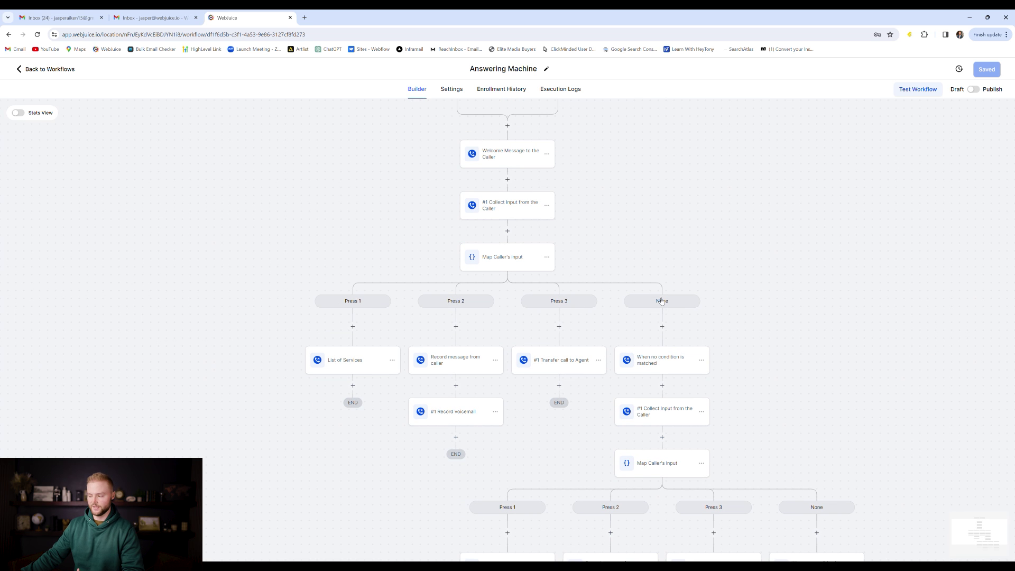
drag(661, 303, 668, 242)
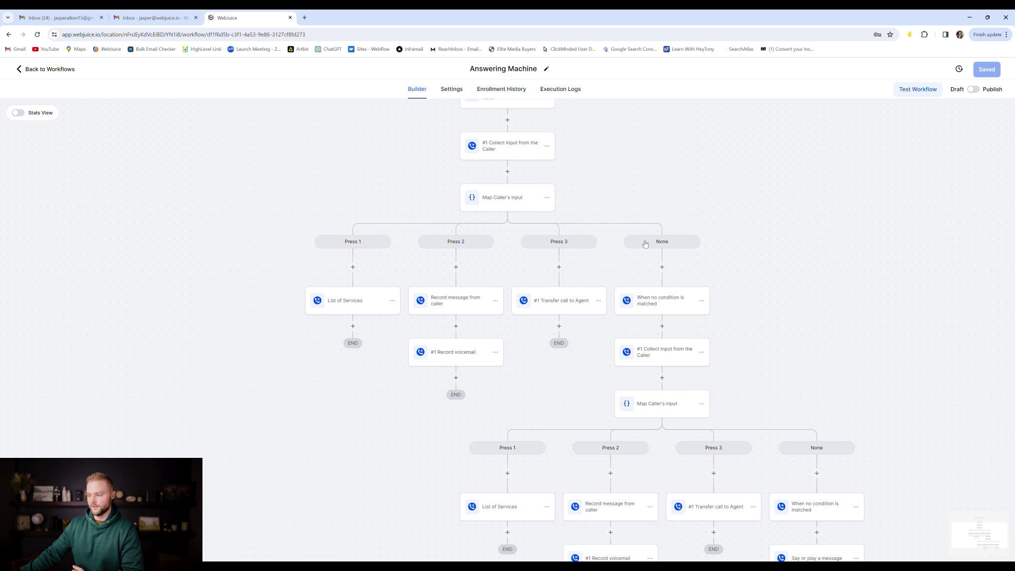
scroll(665, 228, down, 1)
scroll(725, 347, down, 2)
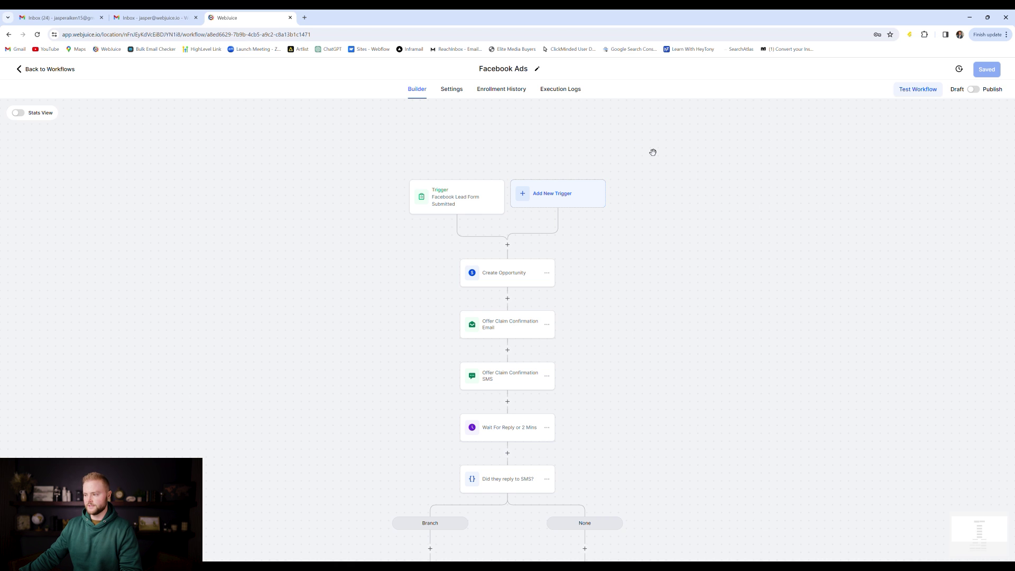
Step: Inspect the Facebook Lead Form Submitted trigger and Create Opportunity settings without saving
scroll(653, 152, down, 1)
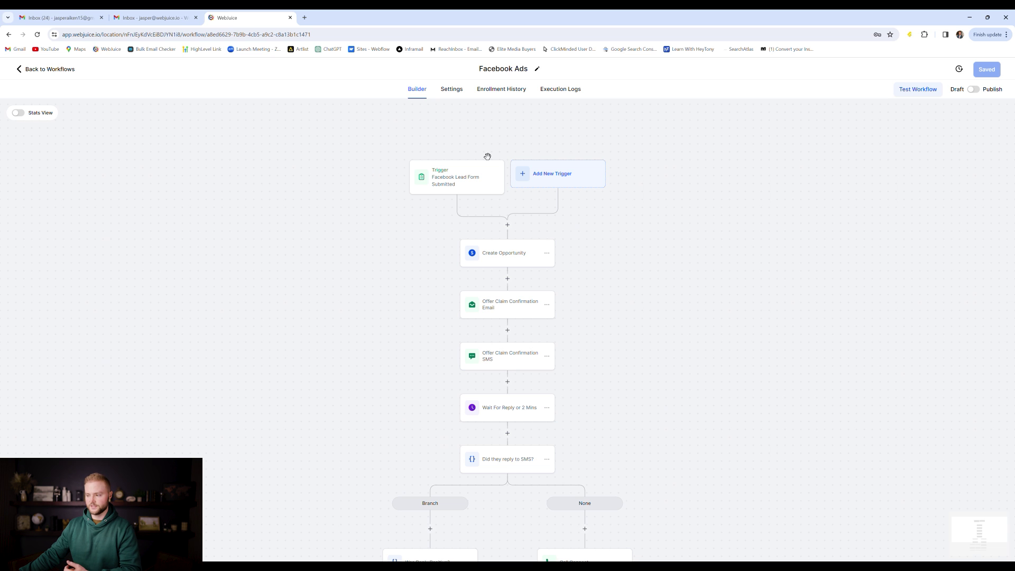
click(444, 177)
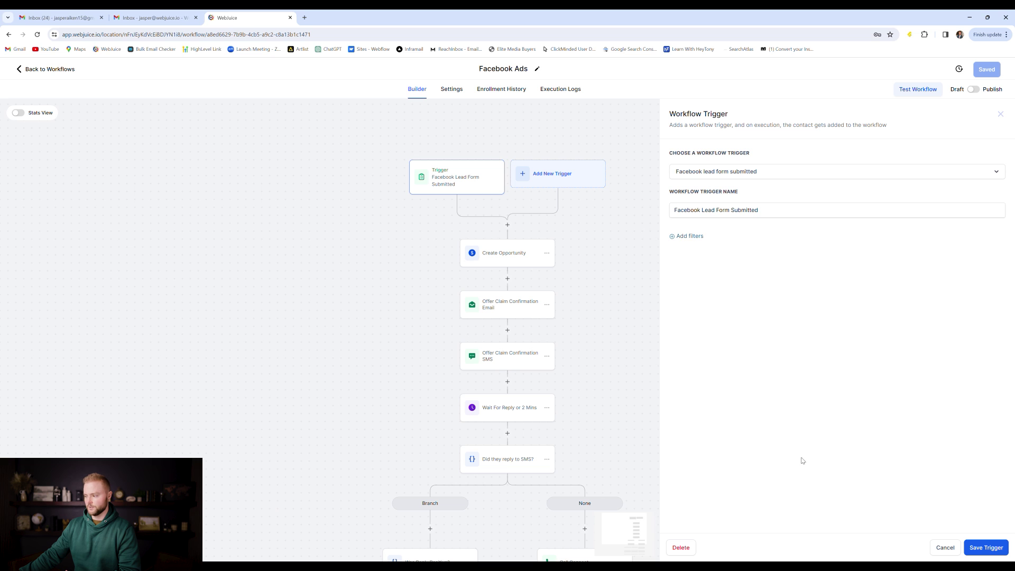
click(945, 548)
scroll(630, 179, down, 1)
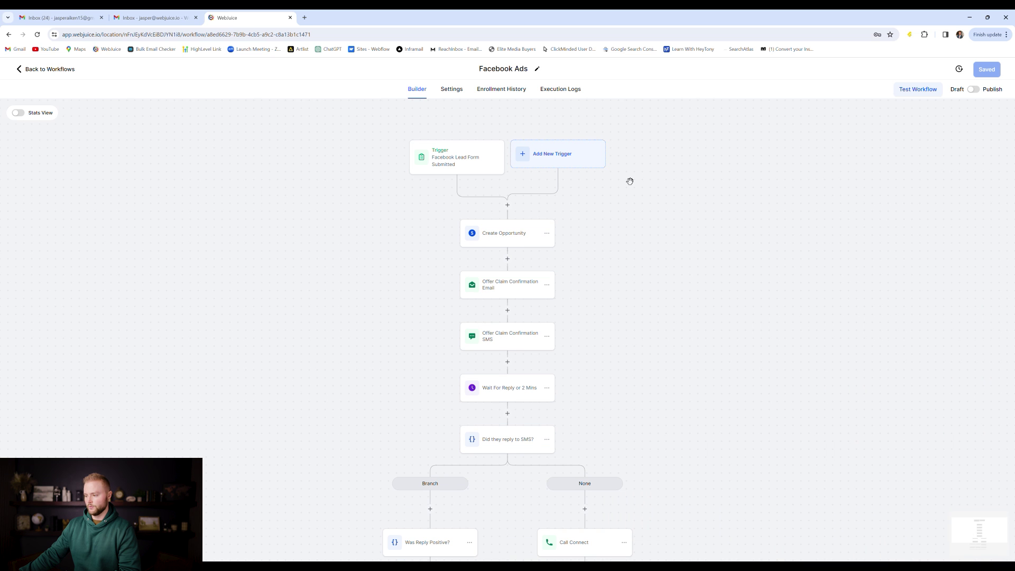
click(505, 238)
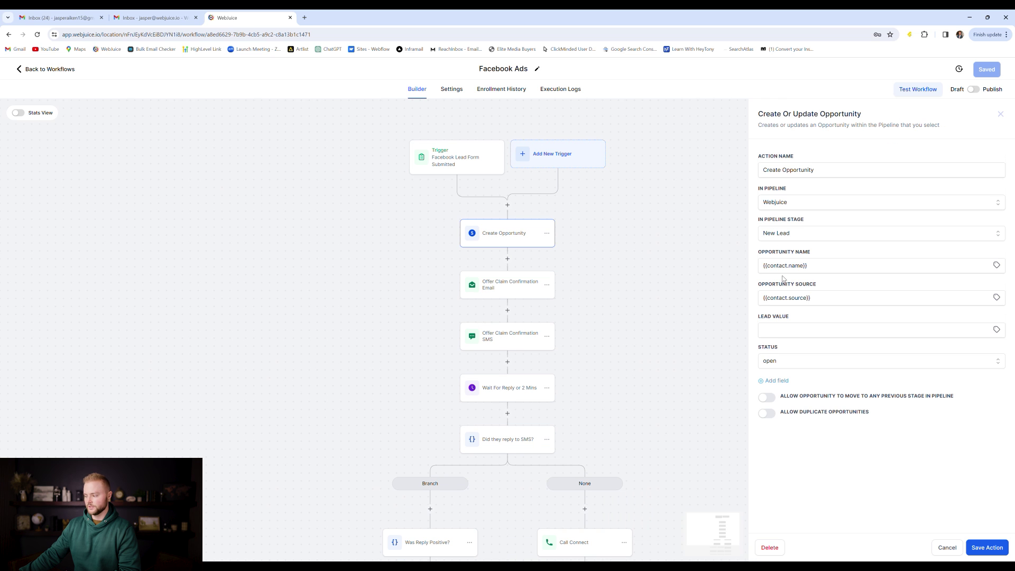
click(946, 547)
Step: Scroll down the canvas through the reply branches to the END points
scroll(602, 230, down, 1)
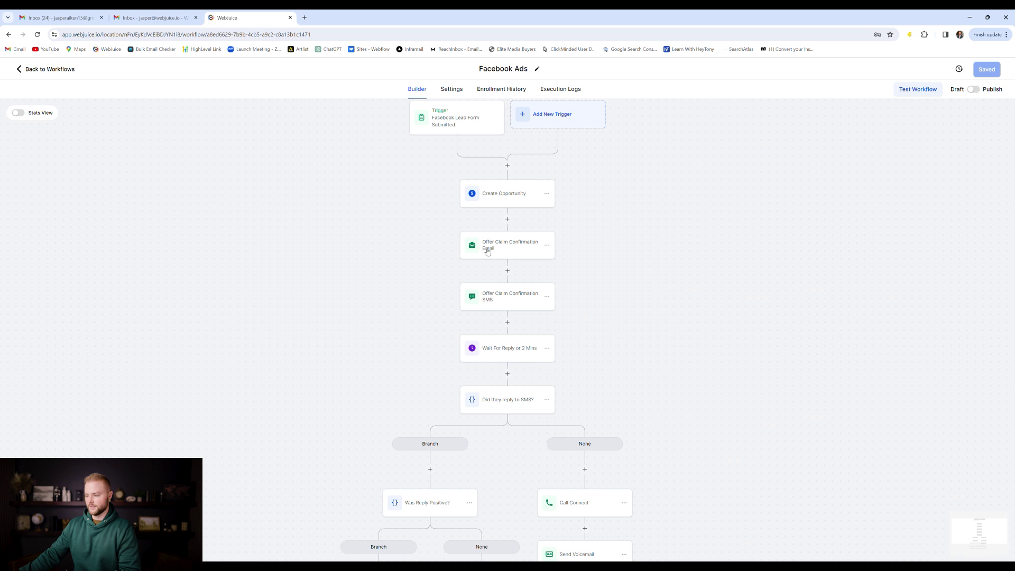
scroll(524, 251, down, 1)
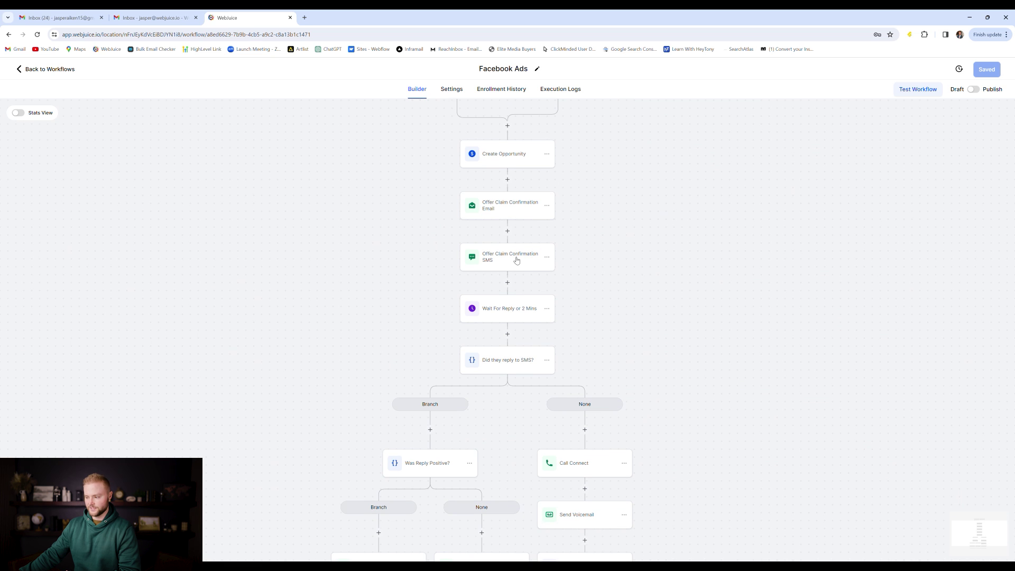
scroll(516, 261, down, 1)
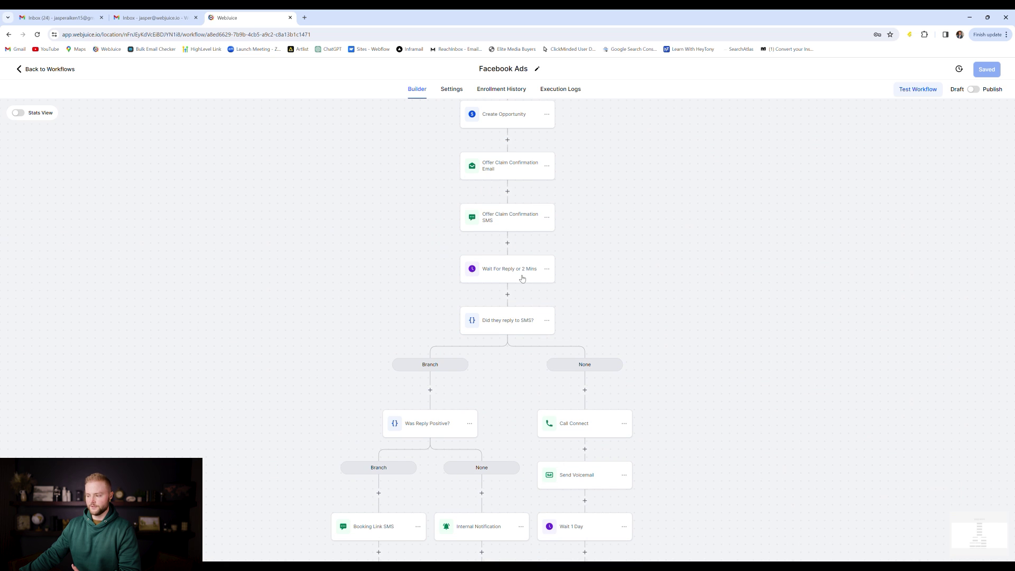
scroll(547, 240, down, 1)
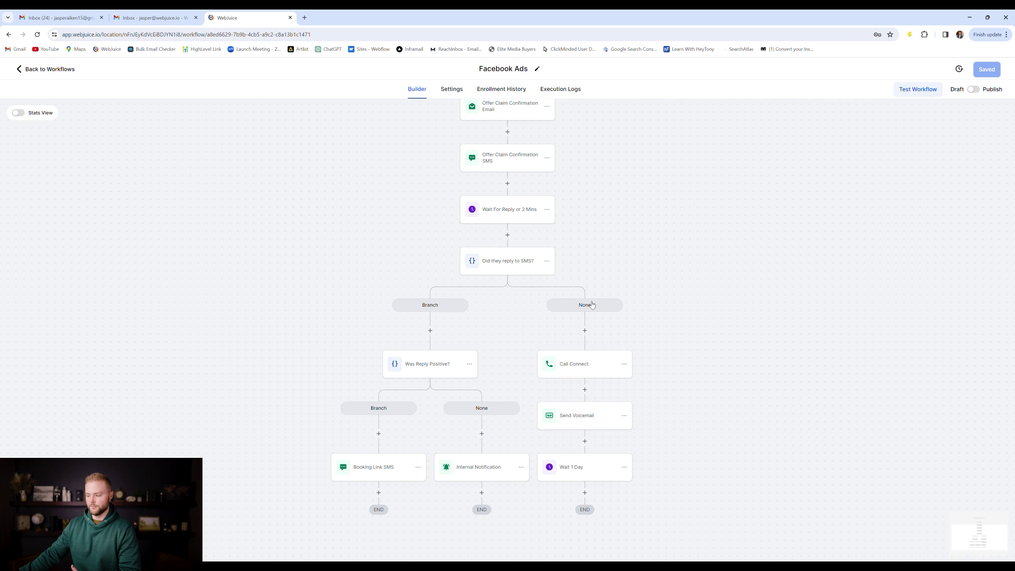
scroll(592, 304, down, 1)
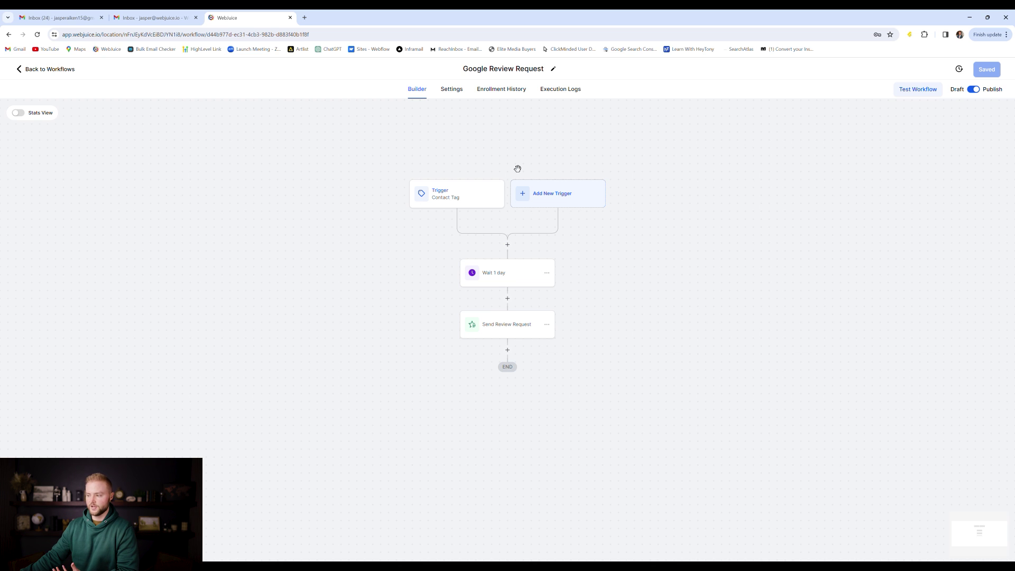
Step: Inspect the Contact Tag trigger and the Wait 1 day step, closing both unchanged
click(471, 195)
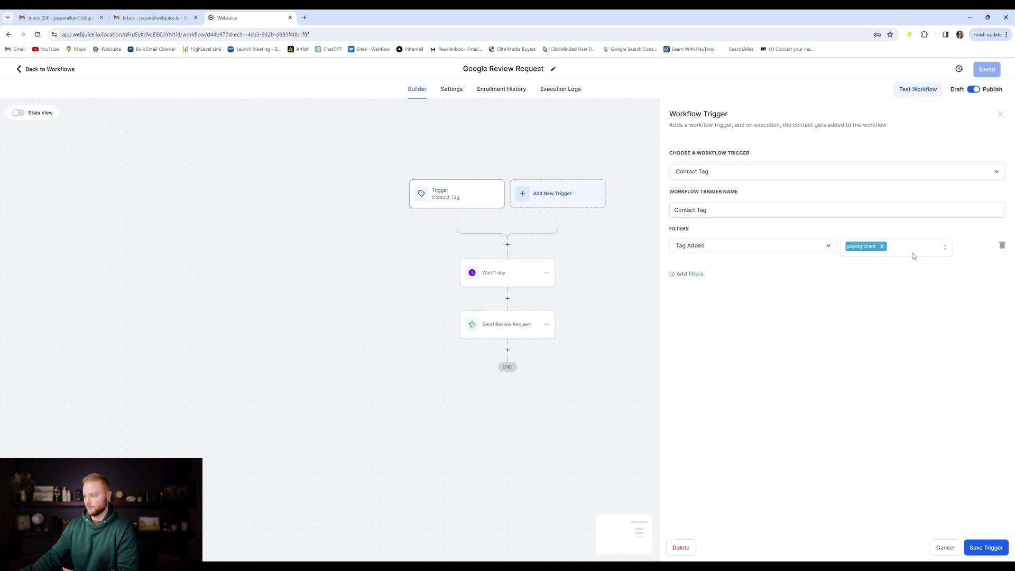
click(944, 547)
click(505, 278)
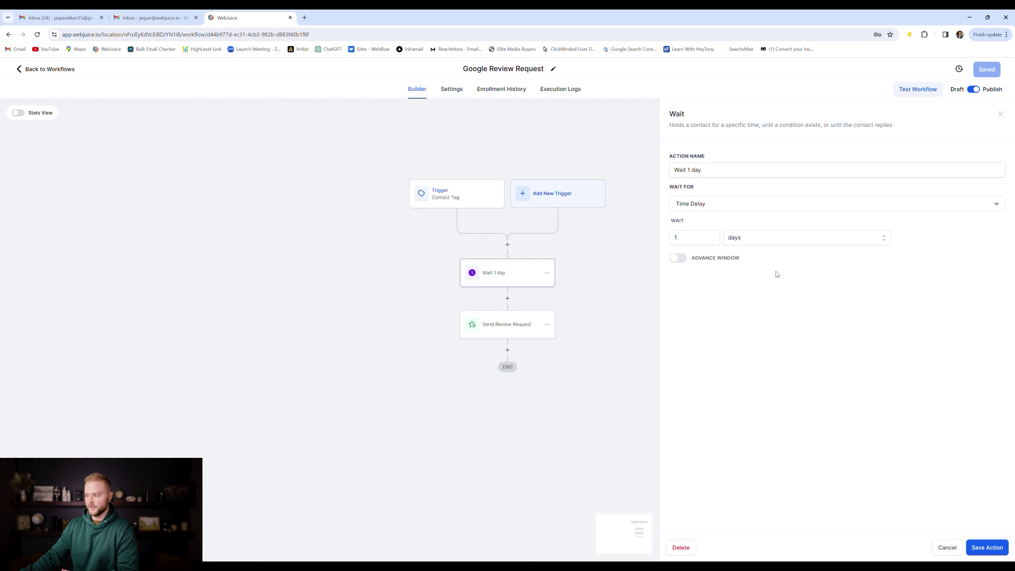
click(943, 543)
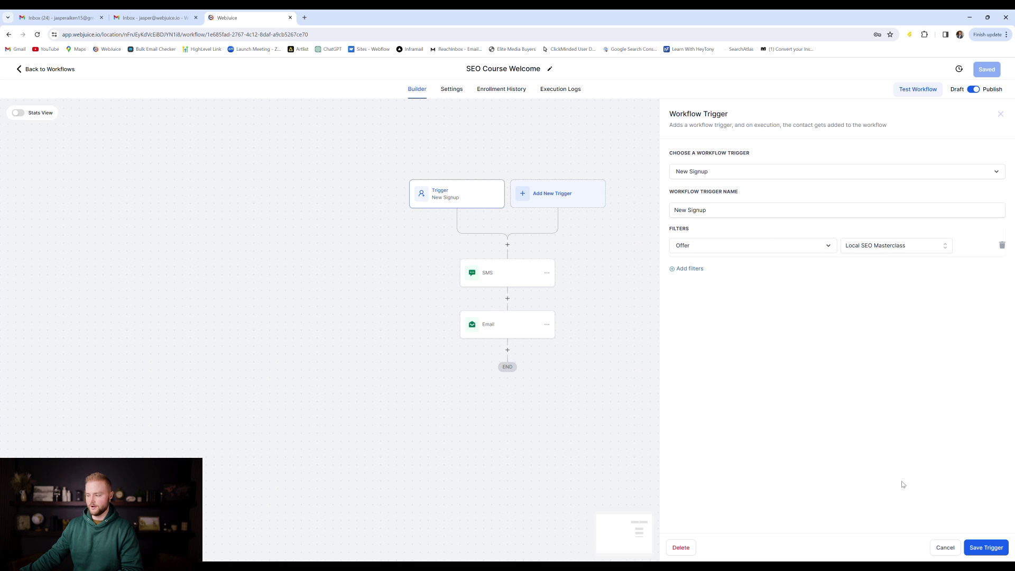
click(948, 547)
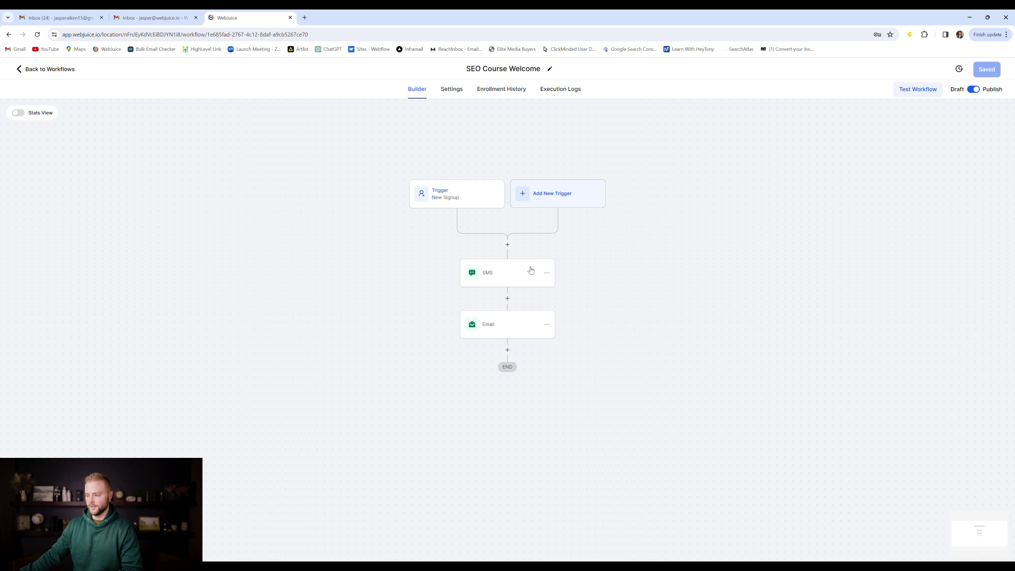
click(511, 276)
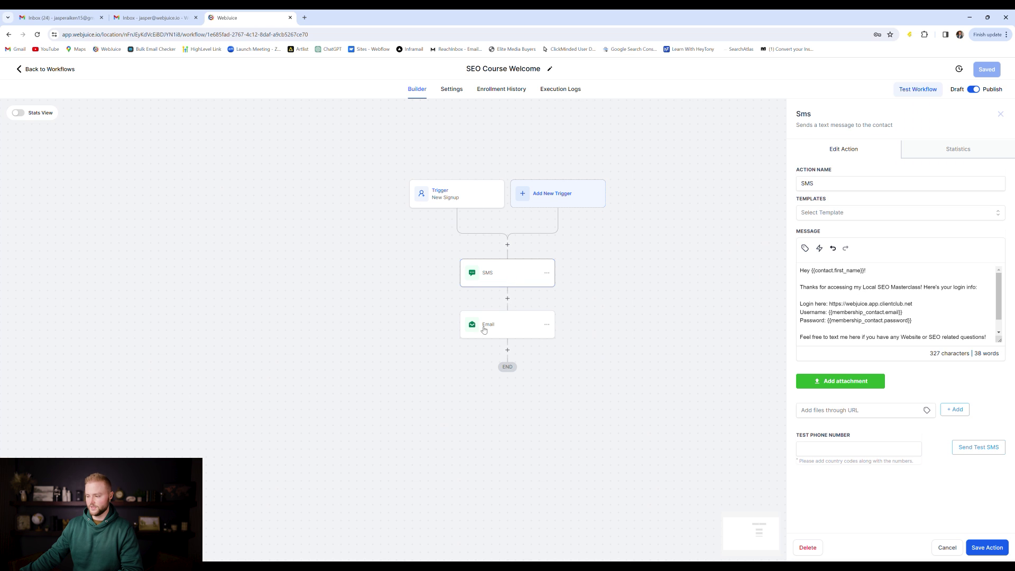
click(503, 331)
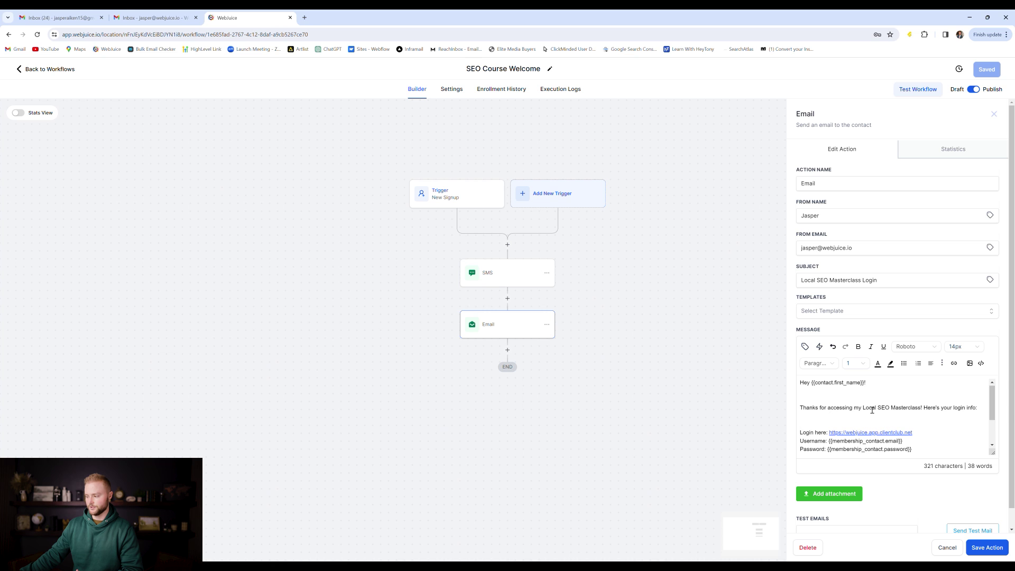
scroll(878, 402, down, 2)
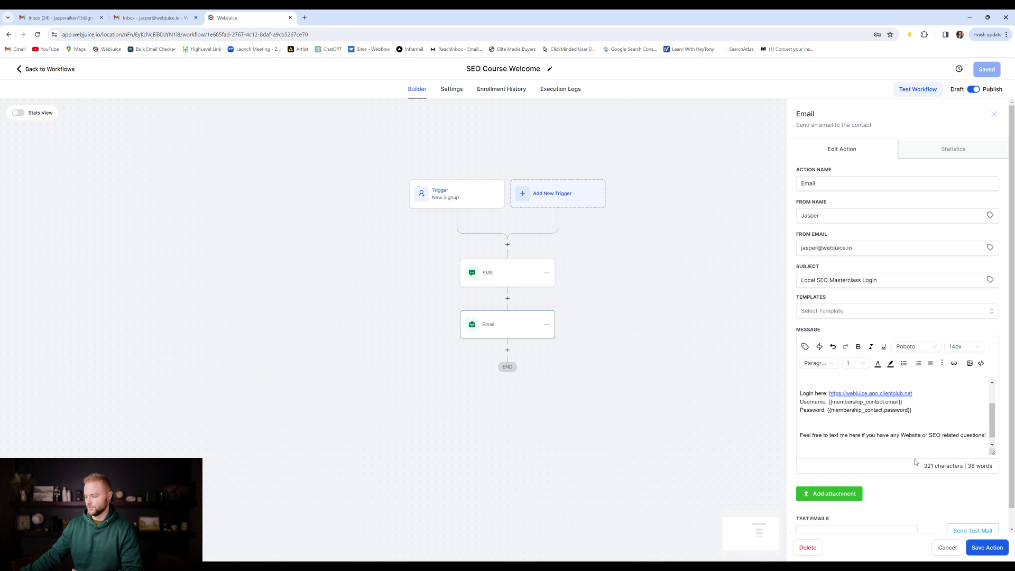
click(952, 552)
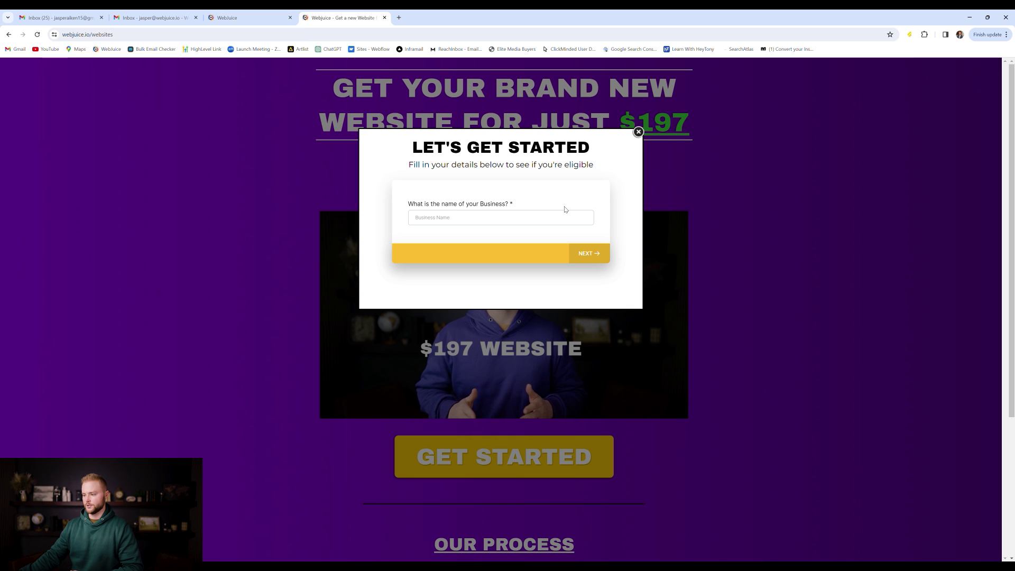
Step: Autofill 'Software Cheat Code' as the business name and advance to the next question
click(449, 220)
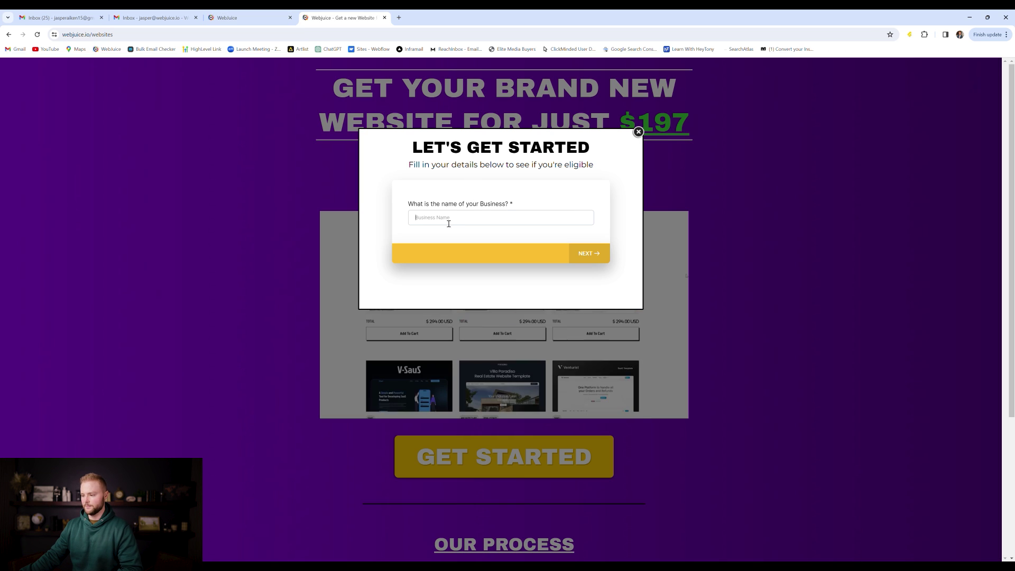
click(475, 239)
click(591, 255)
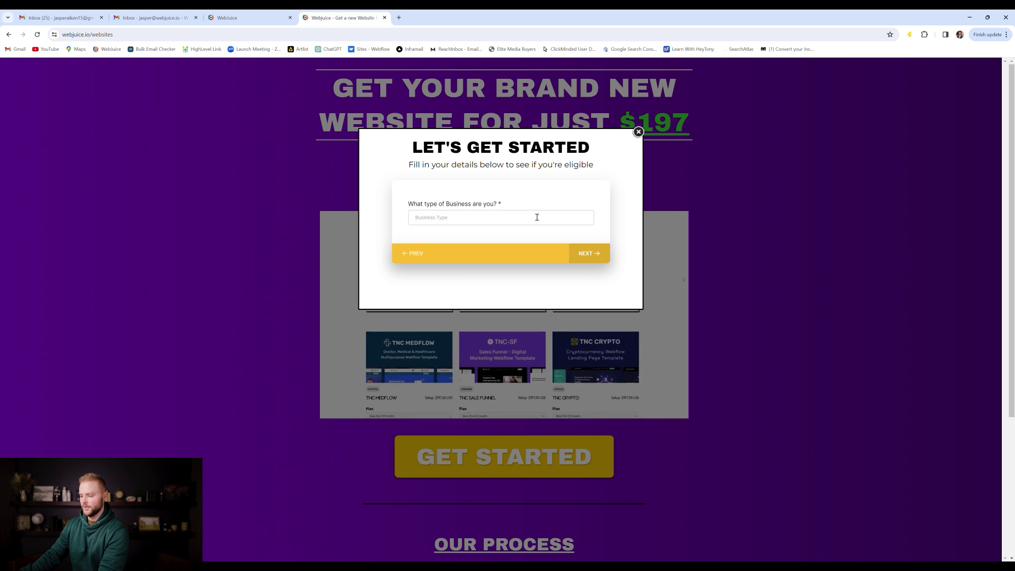
Step: Fill in the business type answer and return to the WebJuice workflows tab
click(538, 217)
click(491, 237)
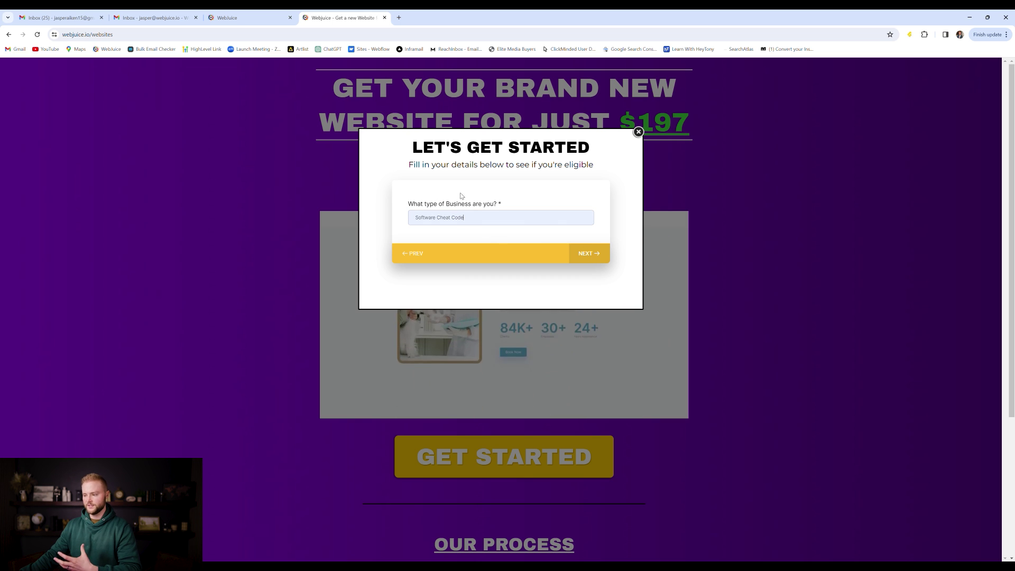
click(248, 18)
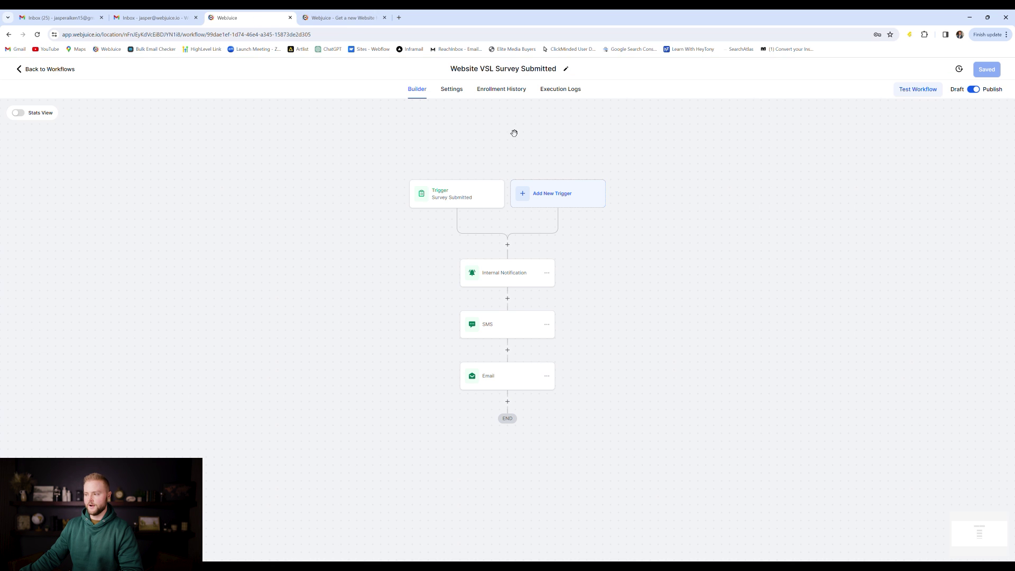
Step: Check the Survey Submitted trigger, Internal Notification and SMS steps, ending on the '$197 Website' email
click(447, 198)
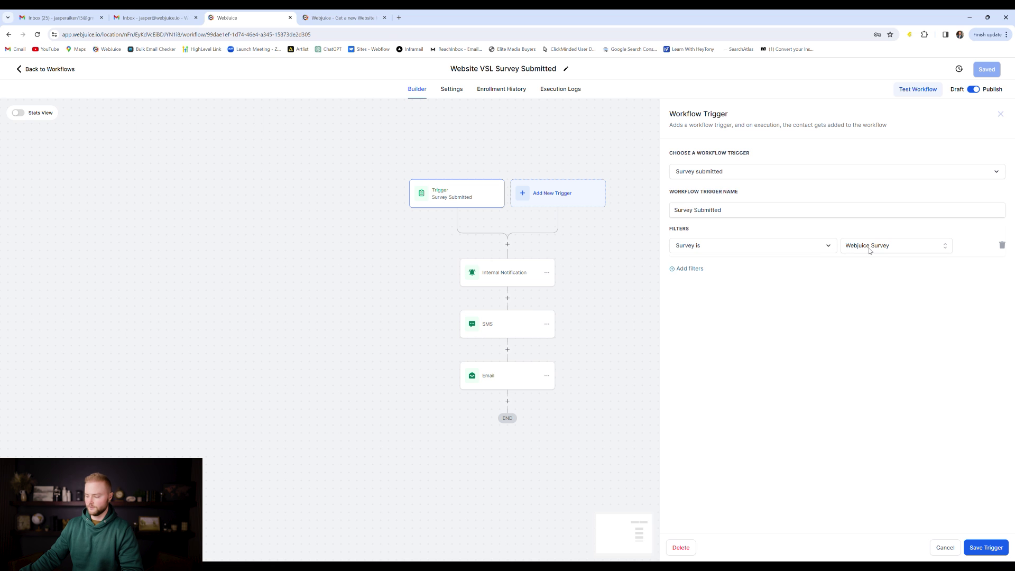
click(952, 548)
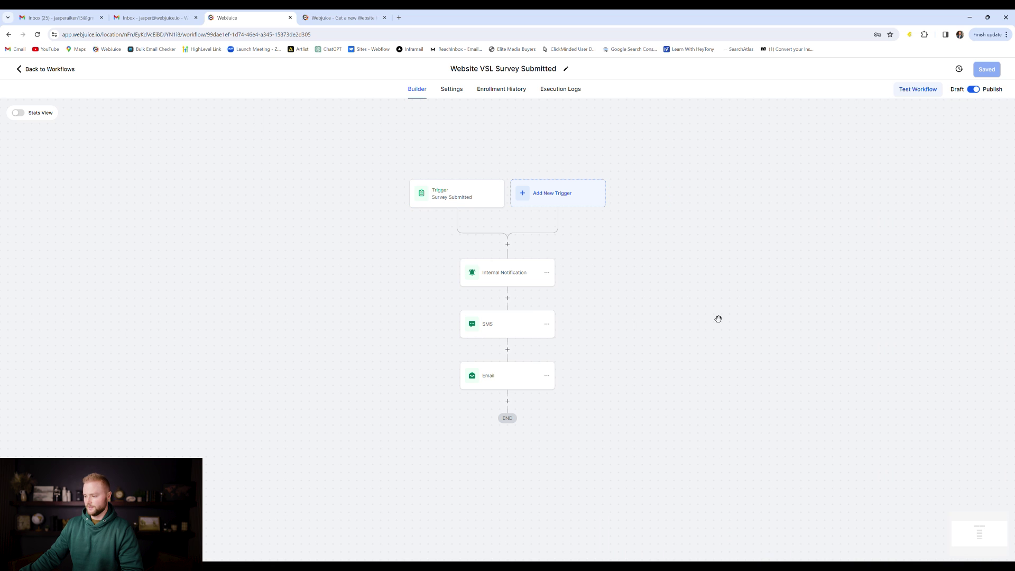
click(504, 277)
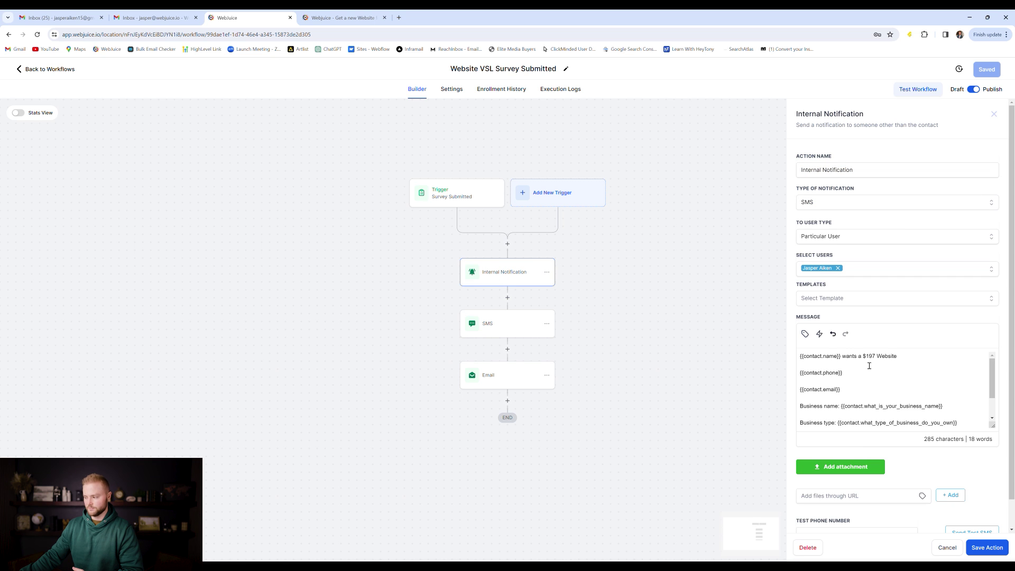
click(947, 548)
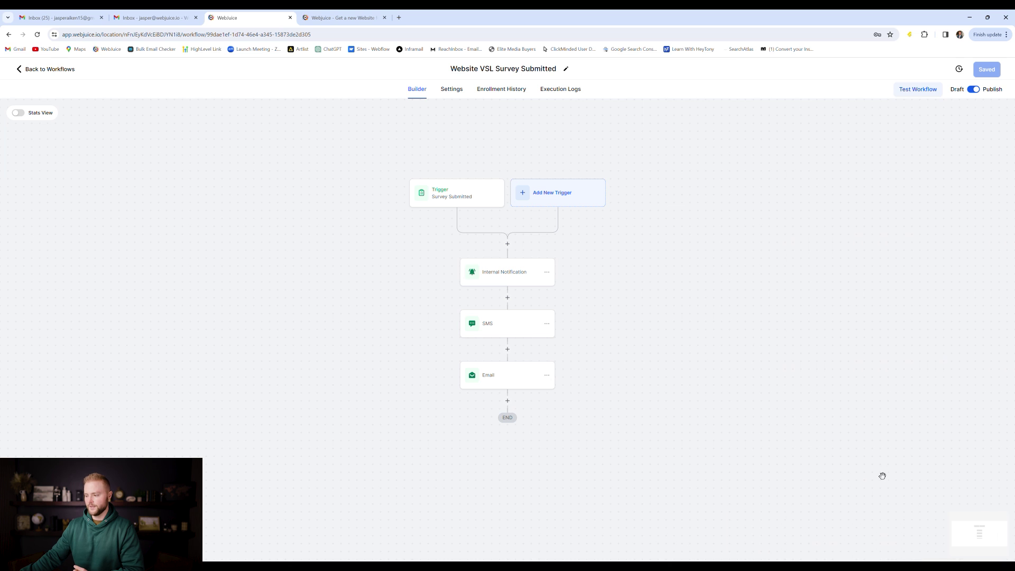
click(510, 330)
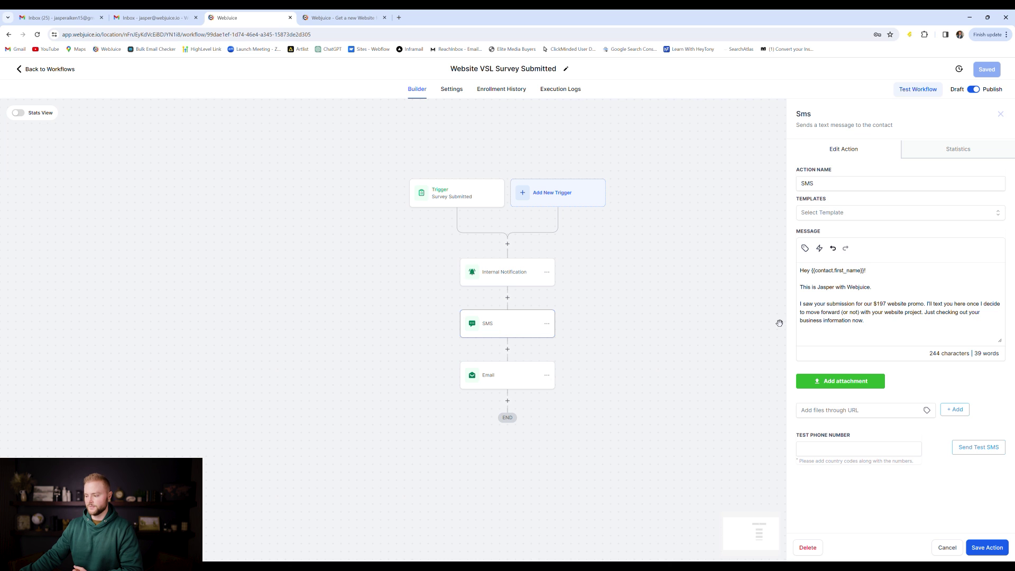
click(507, 384)
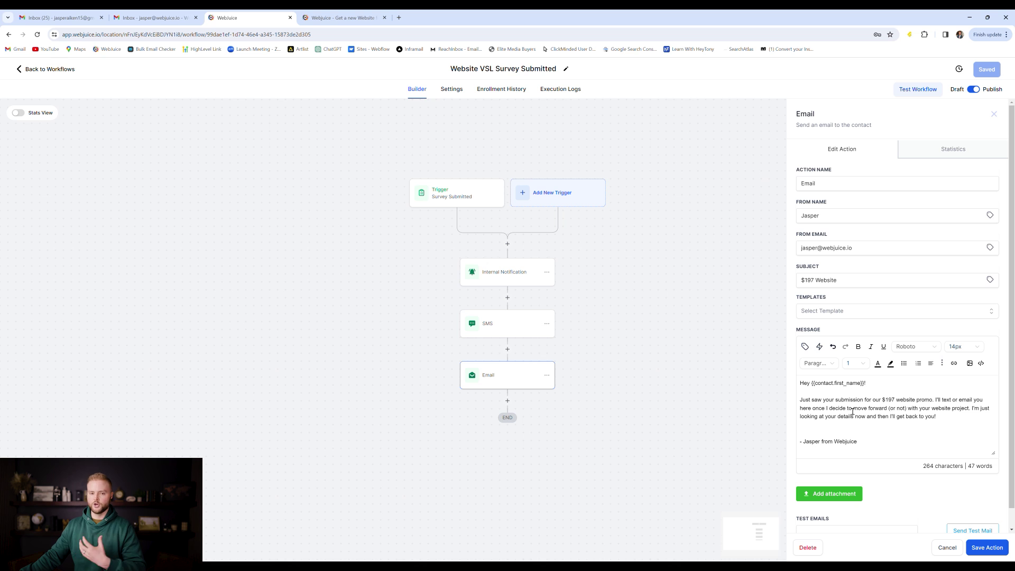